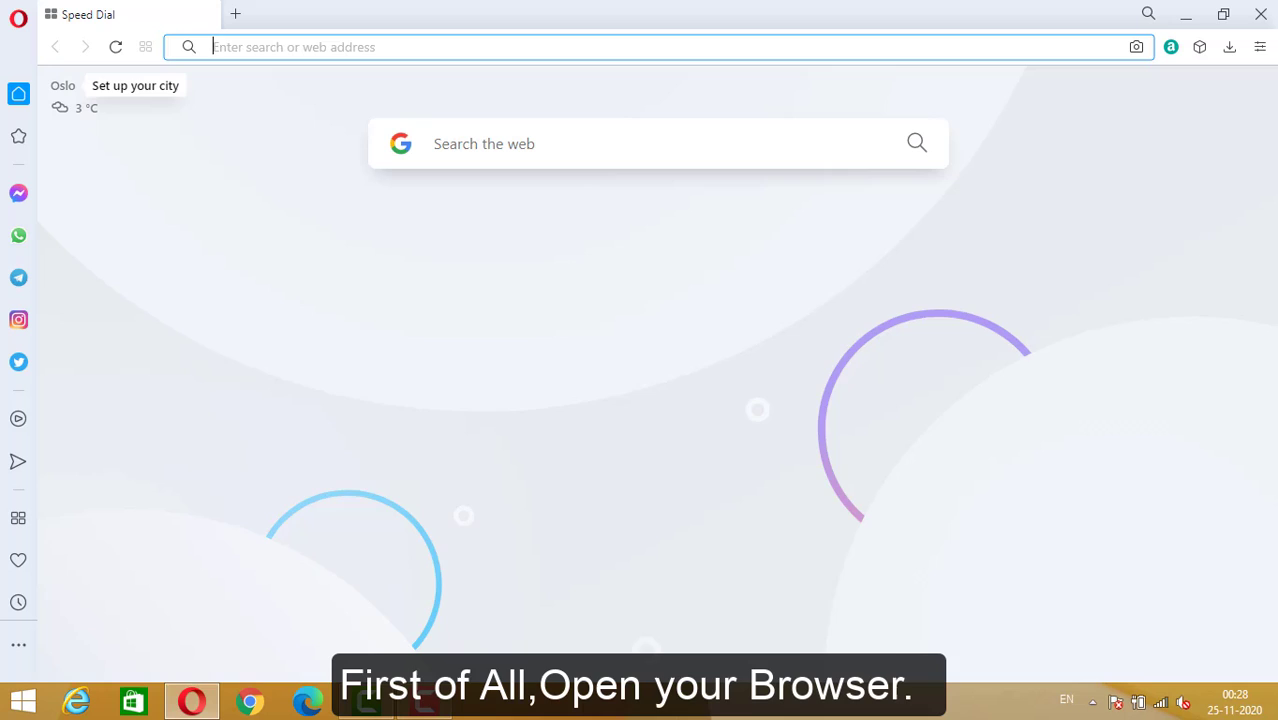
Go to 360totalsecurity.com in Opera using the address bar autocompletion.
text(36)
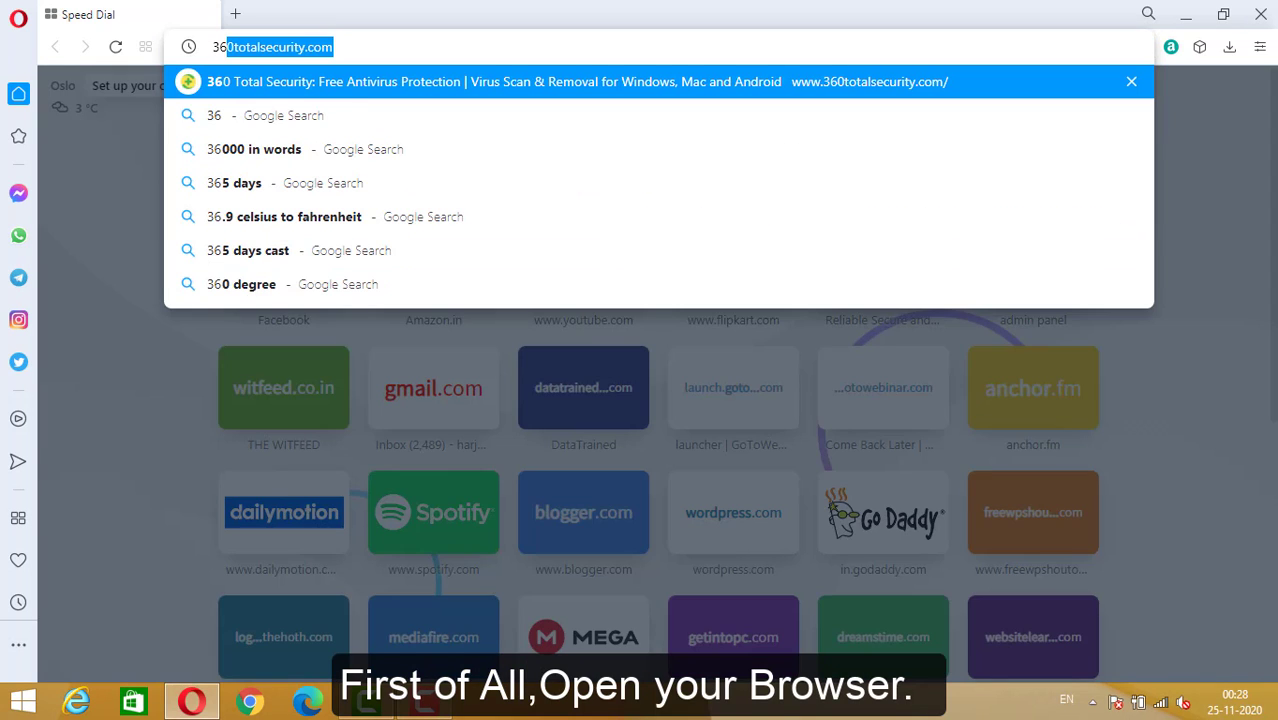
key(Return)
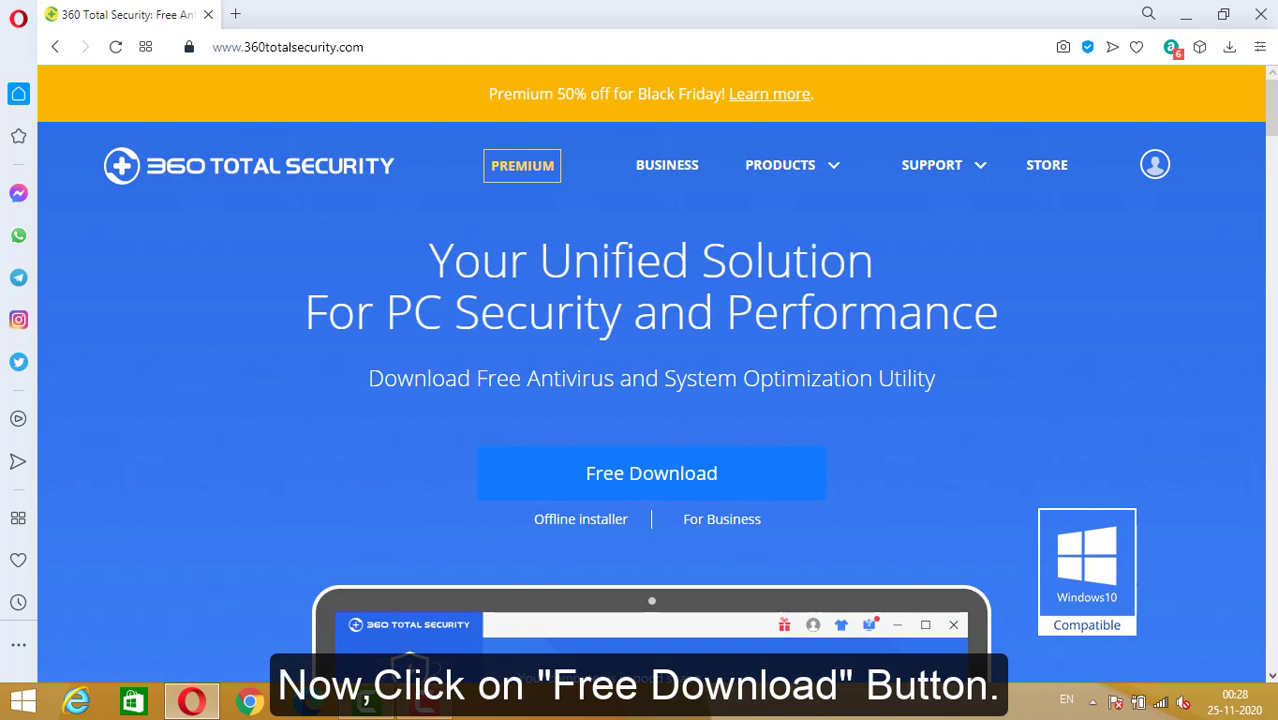
Download the free 360 Total Security installer and save it to Local Disk (E:).
click(735, 470)
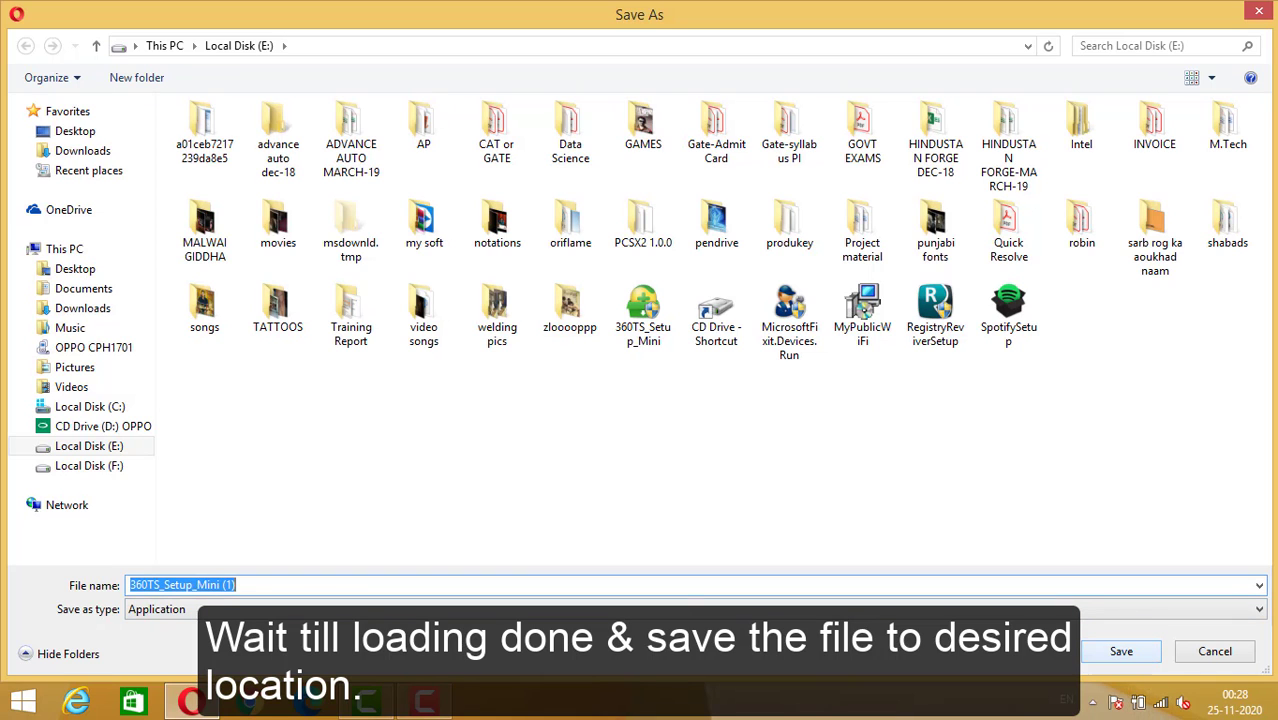
click(1121, 651)
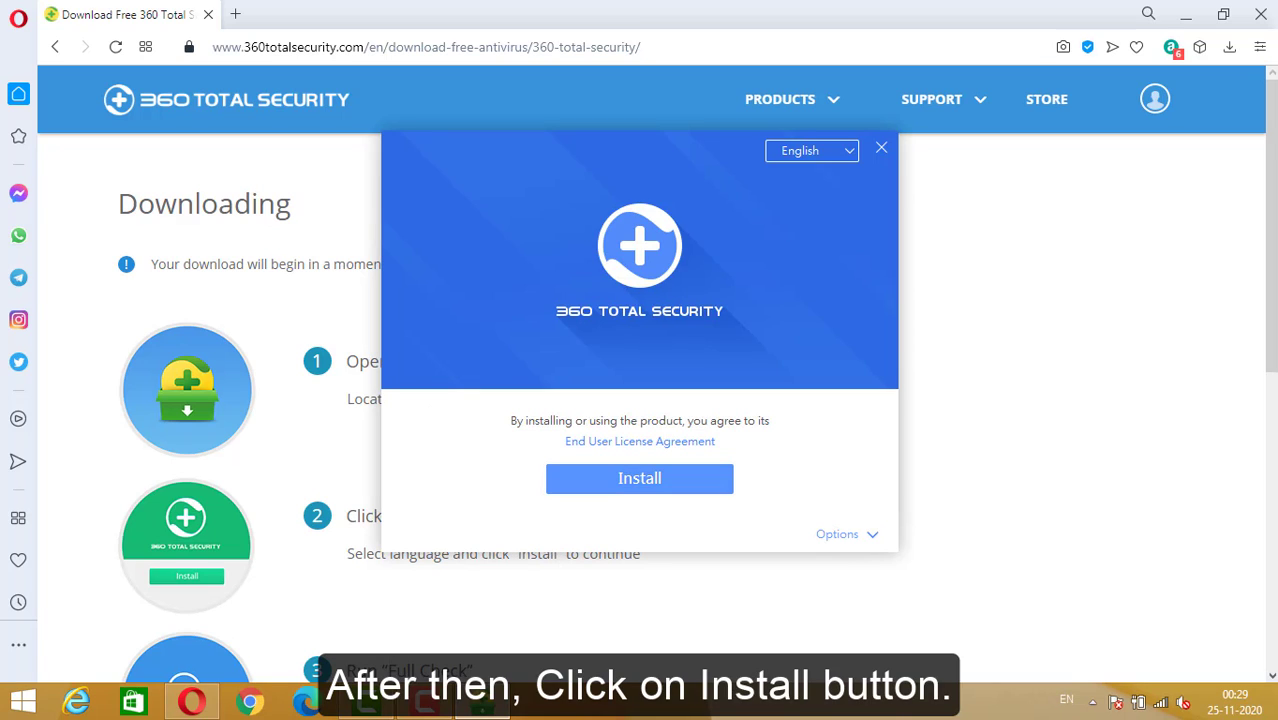
Install 360 Total Security until the Important Notice on privacy appears.
click(639, 478)
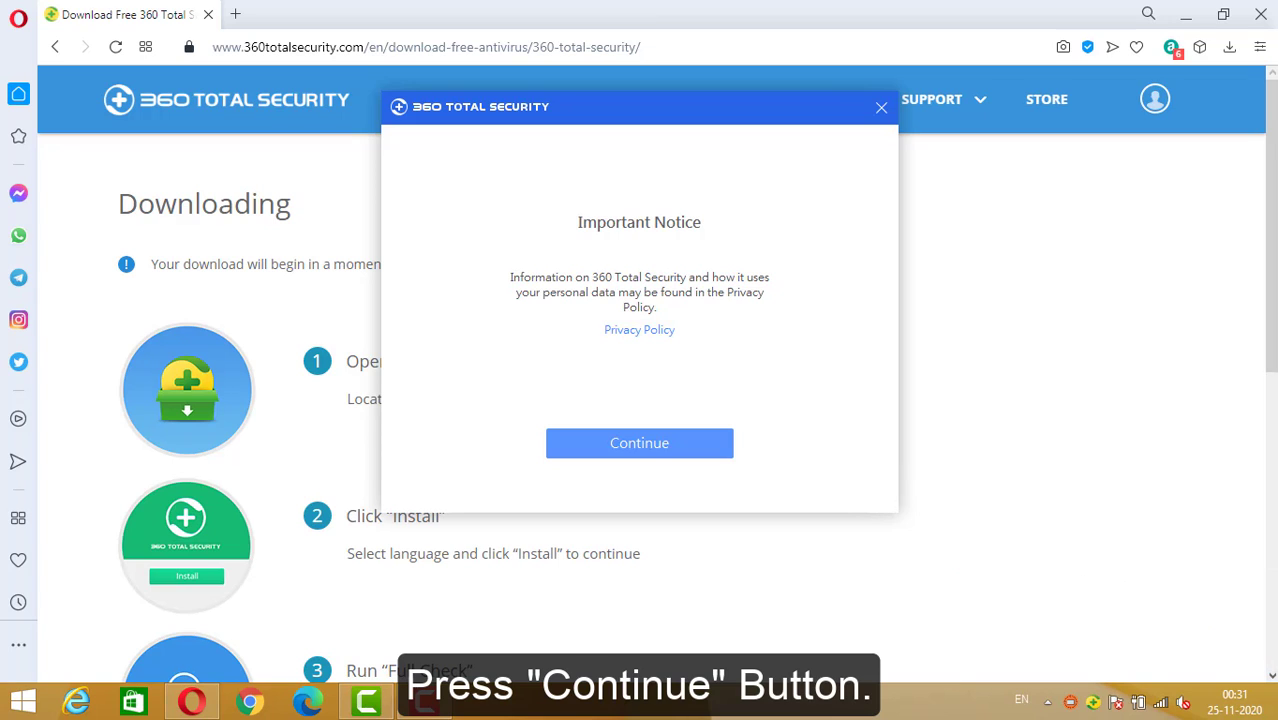
Continue past the Important Notice and start 360 Instant Setup.
click(639, 443)
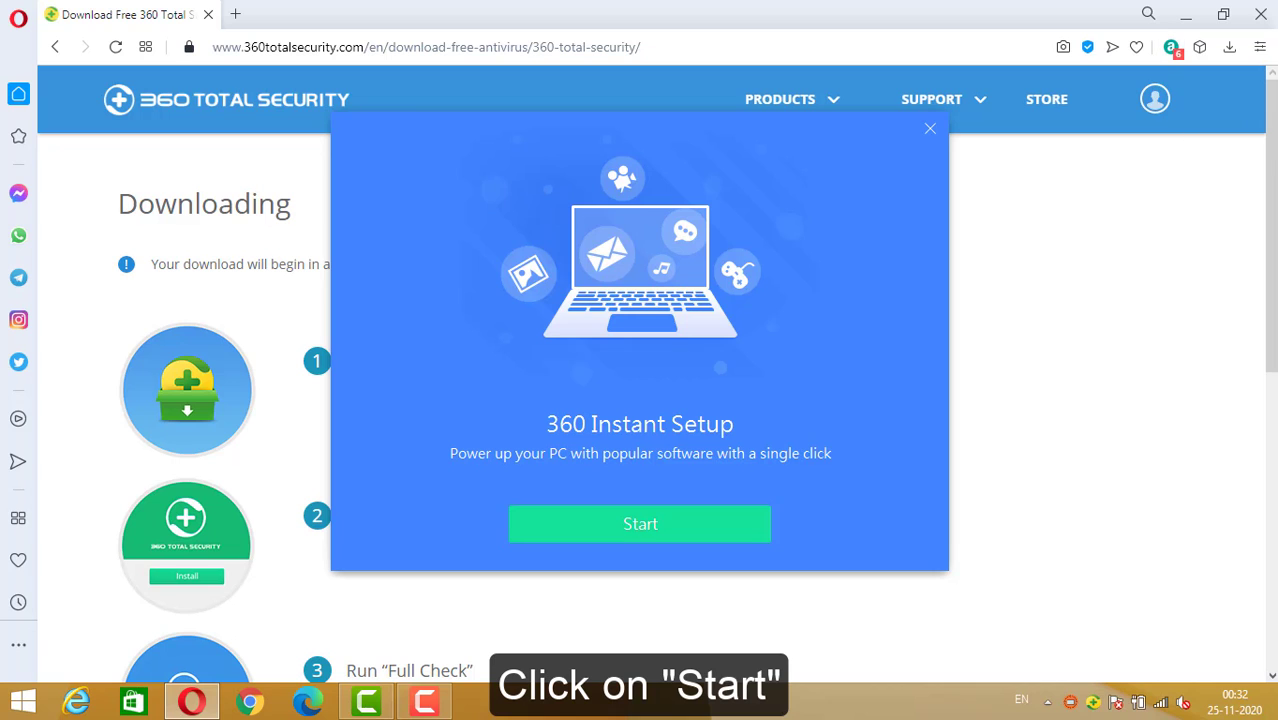
click(639, 523)
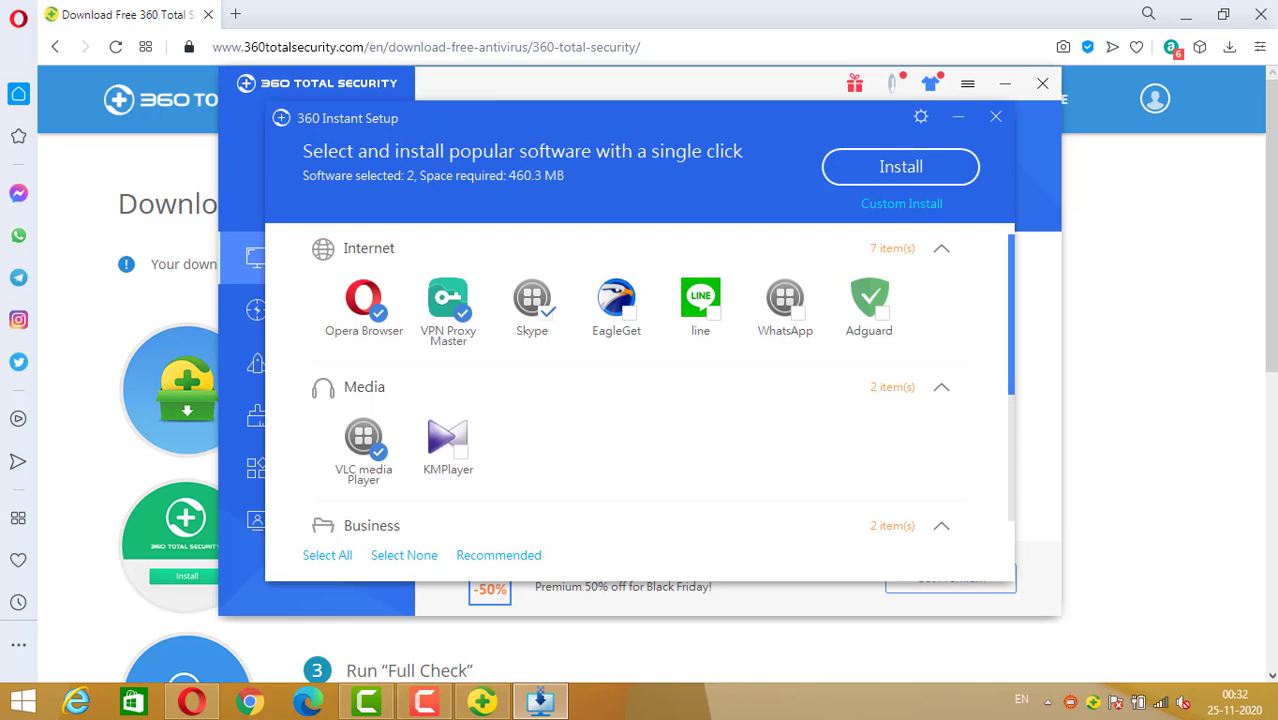
Start the full system check and a quick virus scan.
click(772, 427)
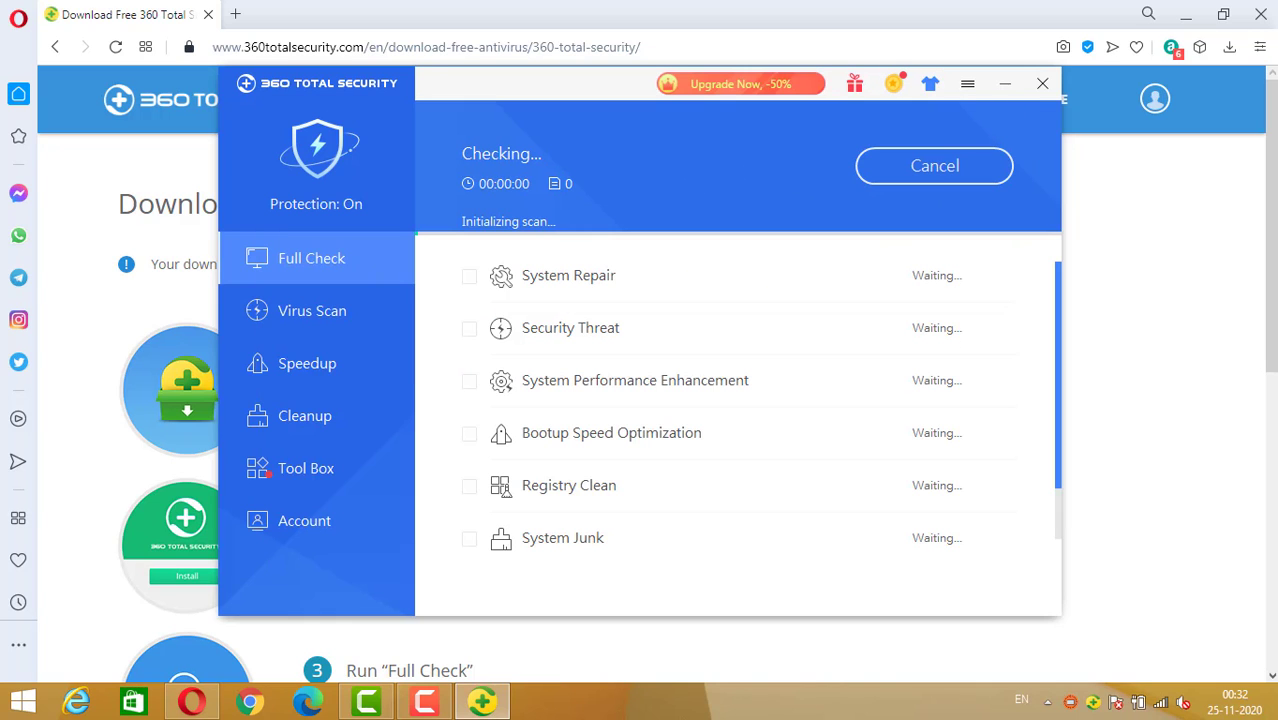
click(312, 310)
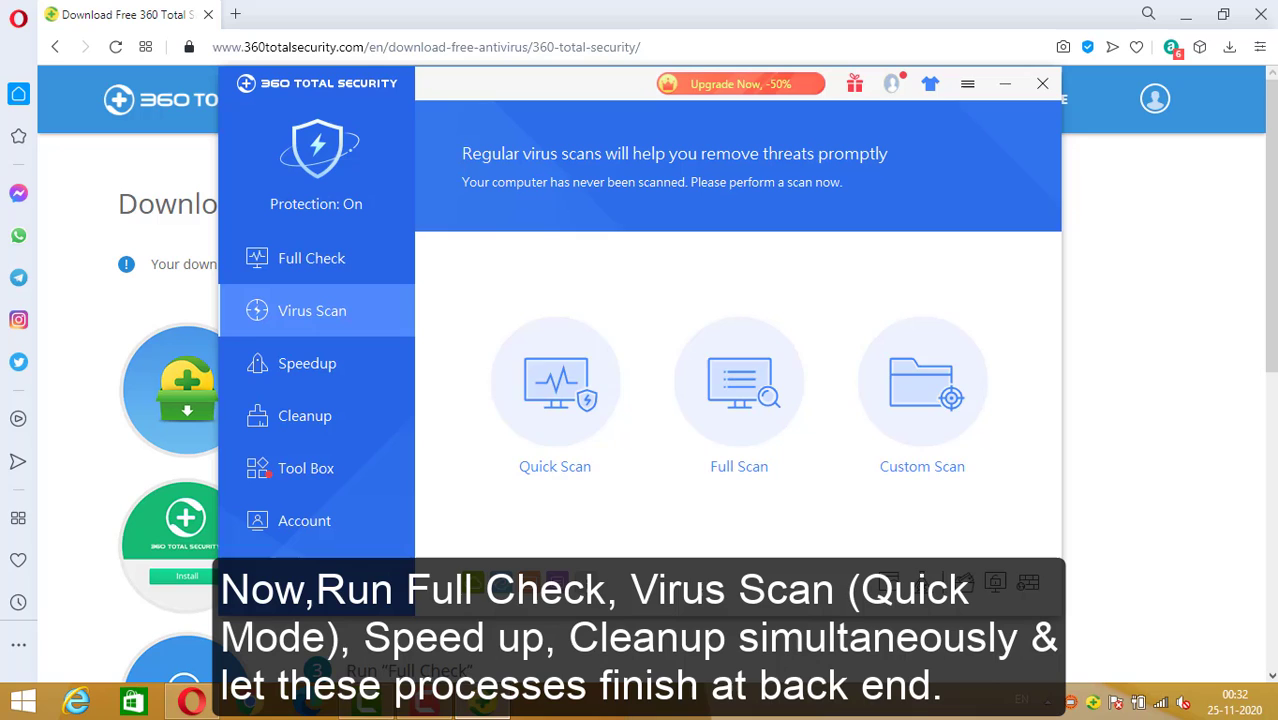
click(555, 385)
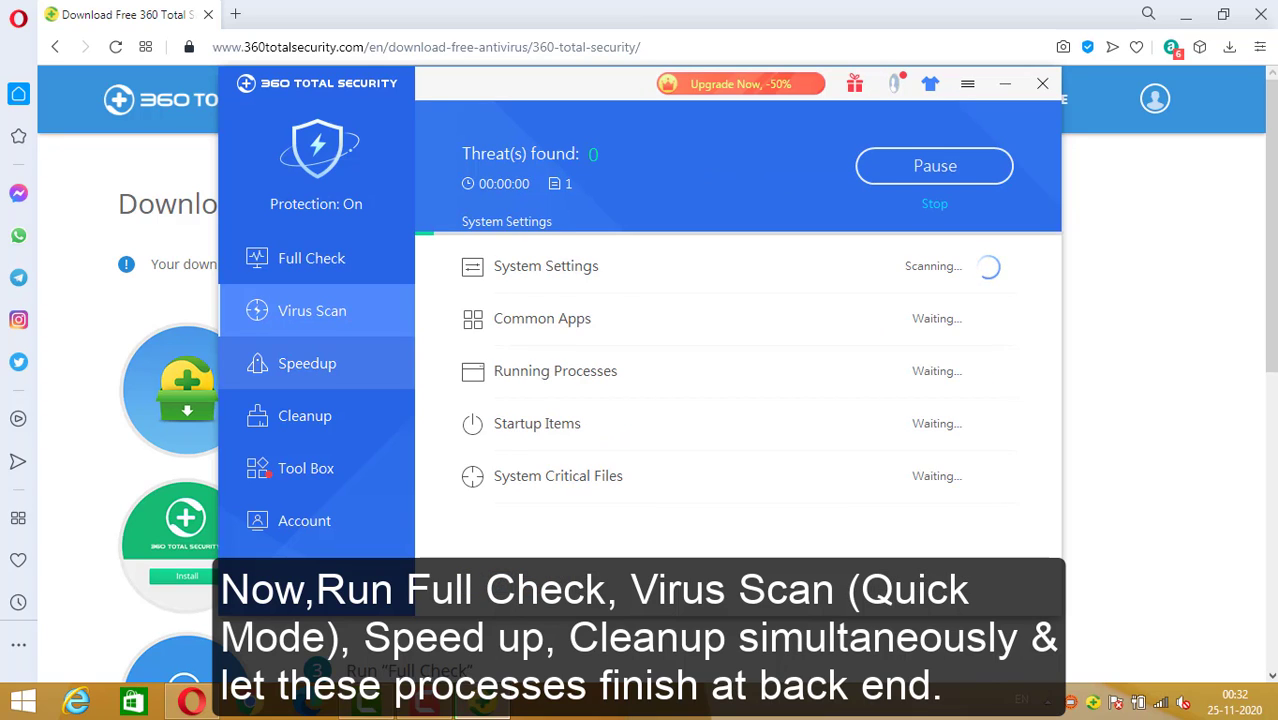
Run the Speedup scan and the plug-in and junk Cleanup scan.
click(307, 363)
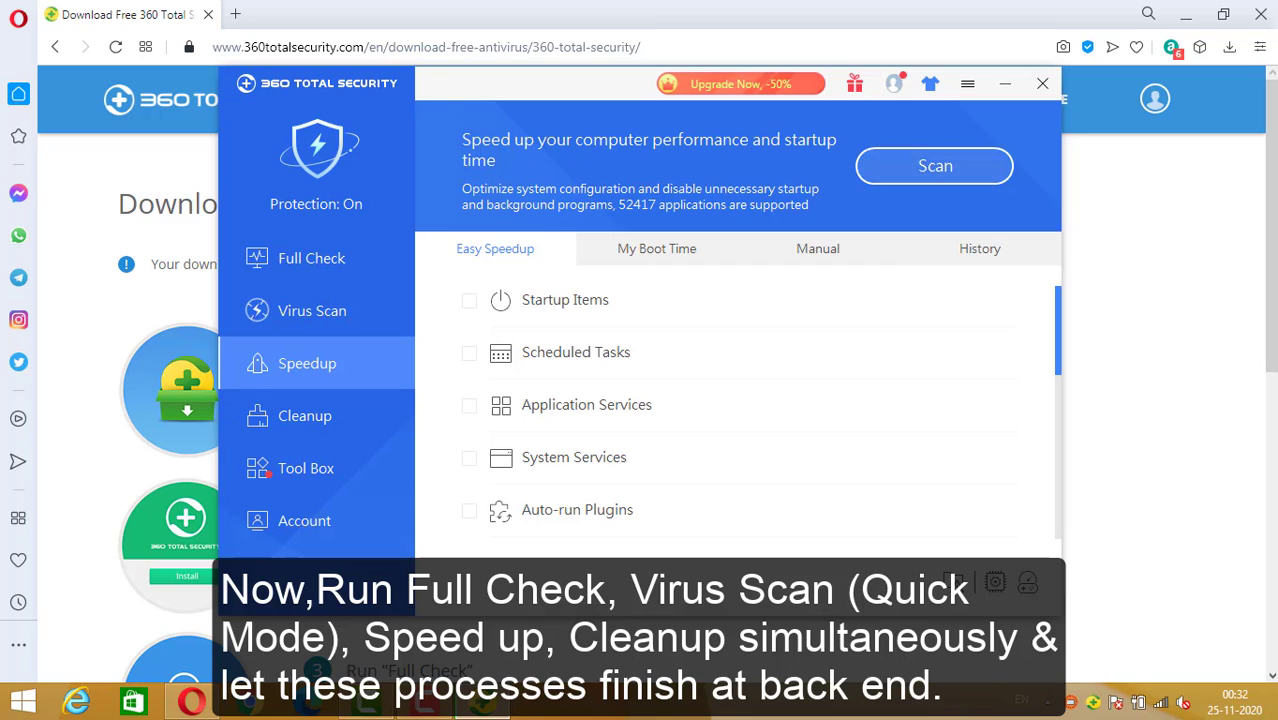
click(935, 166)
click(305, 415)
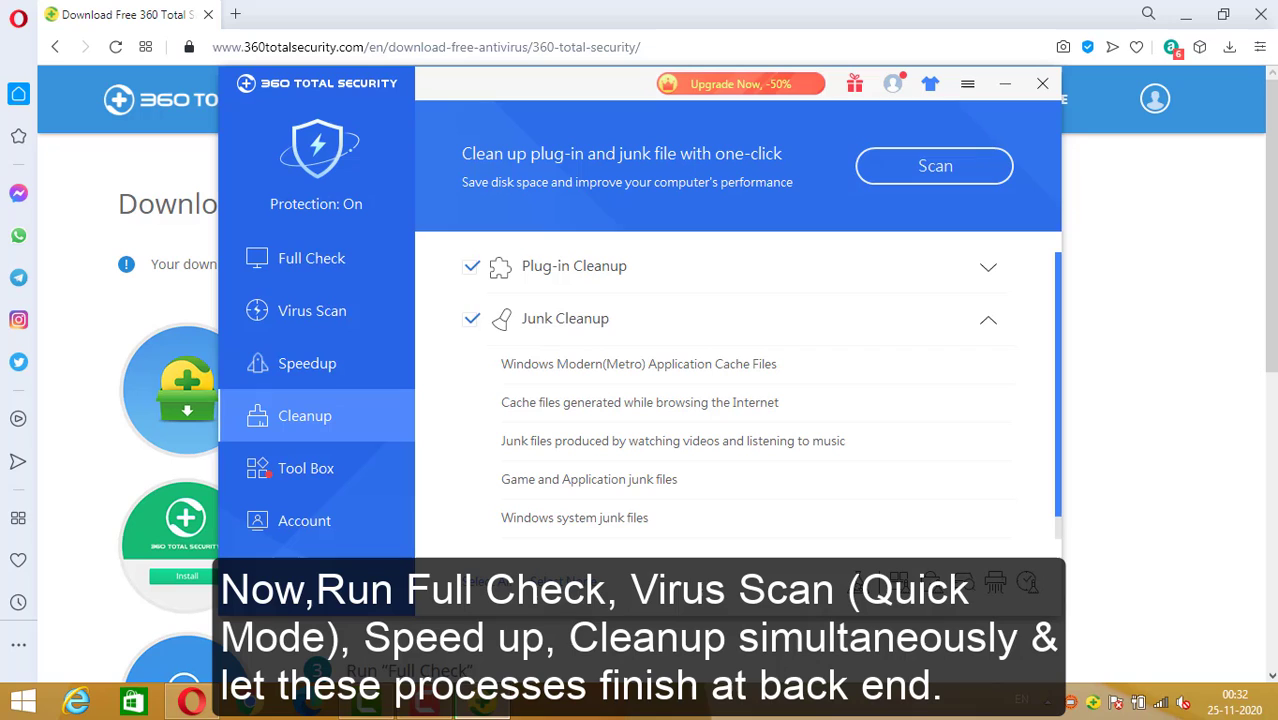
click(935, 166)
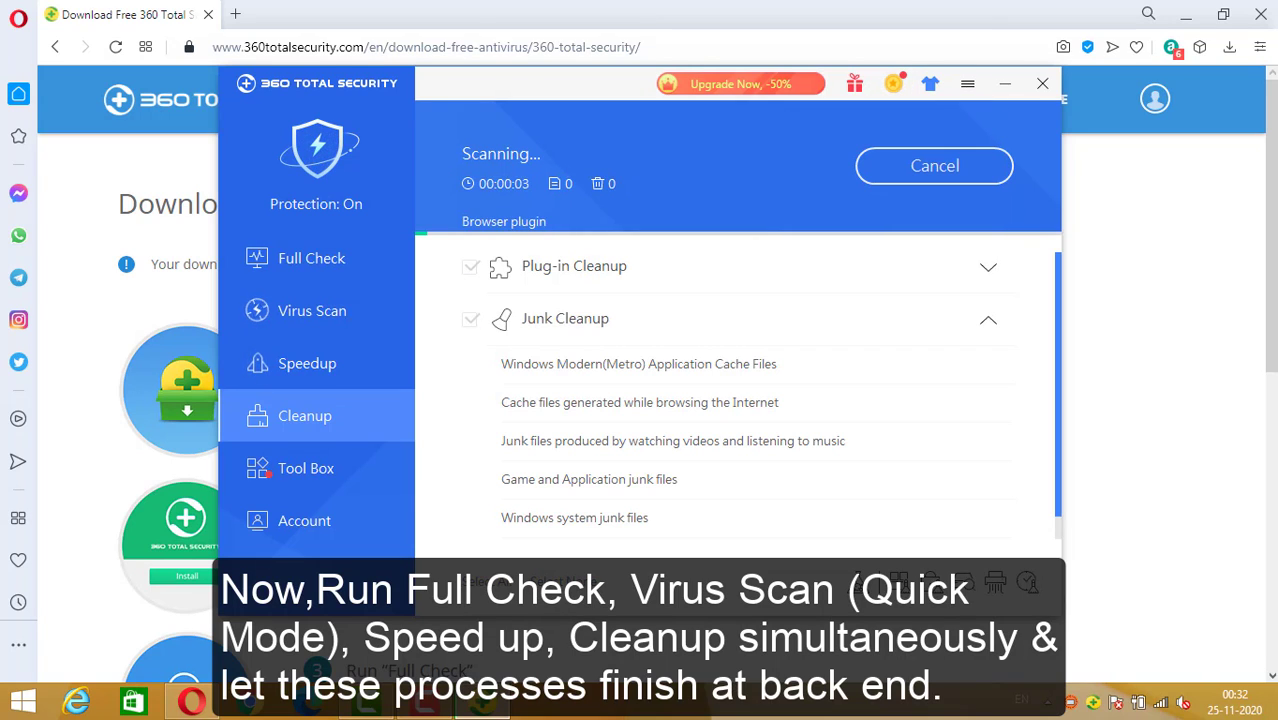
Minimize 360 Total Security and the browser to reveal the desktop.
click(1005, 83)
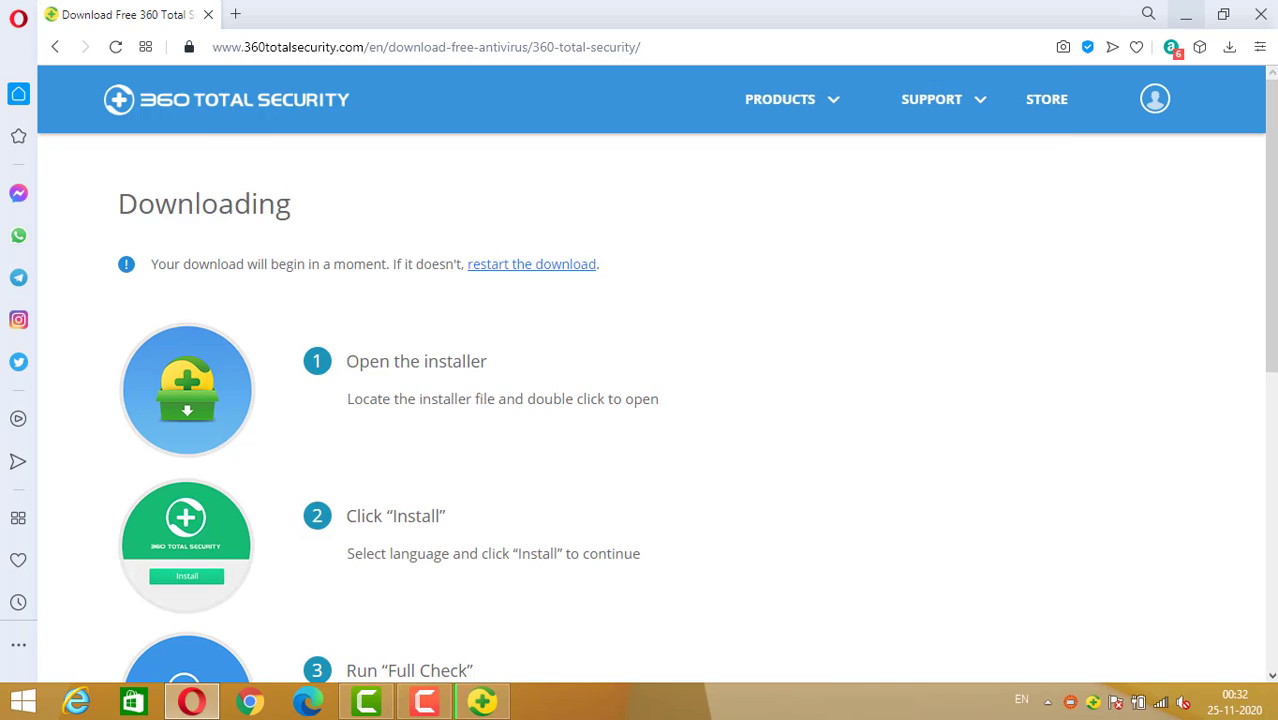
click(1185, 14)
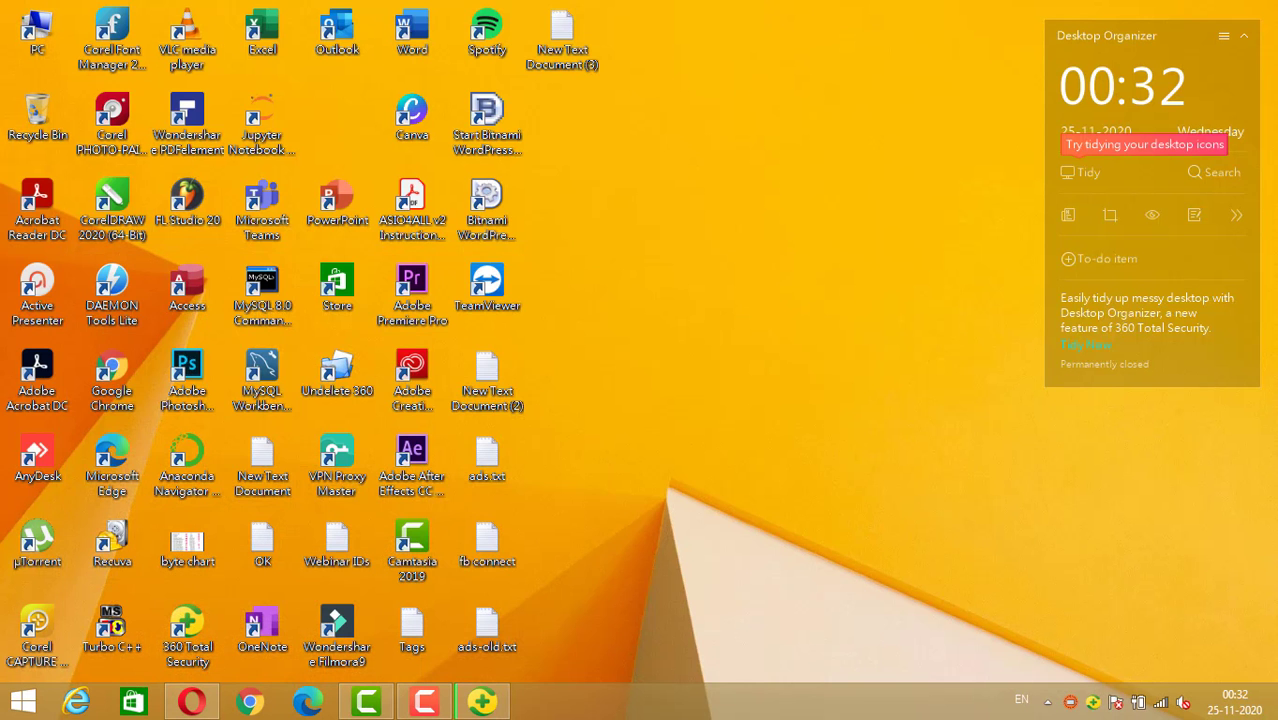
click(192, 702)
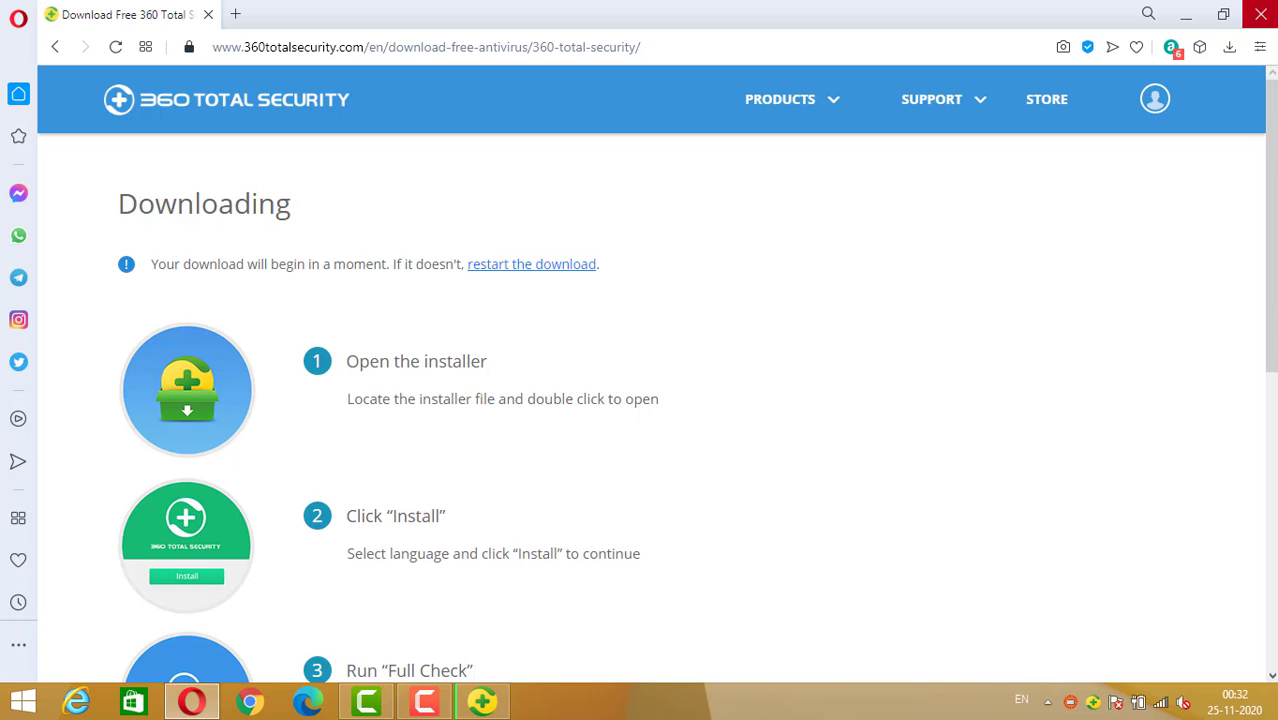
click(1261, 14)
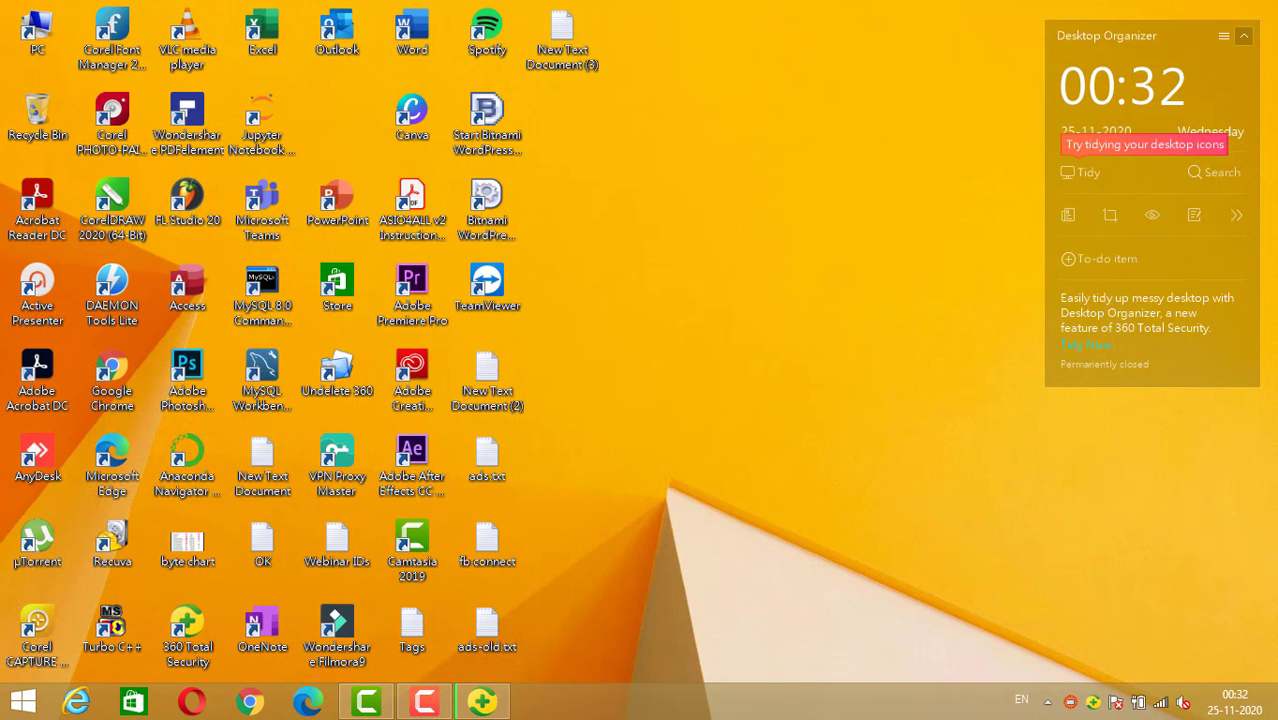
Quit Desktop Organizer without a shortcut and with 'Do not launch again' checked.
click(1223, 35)
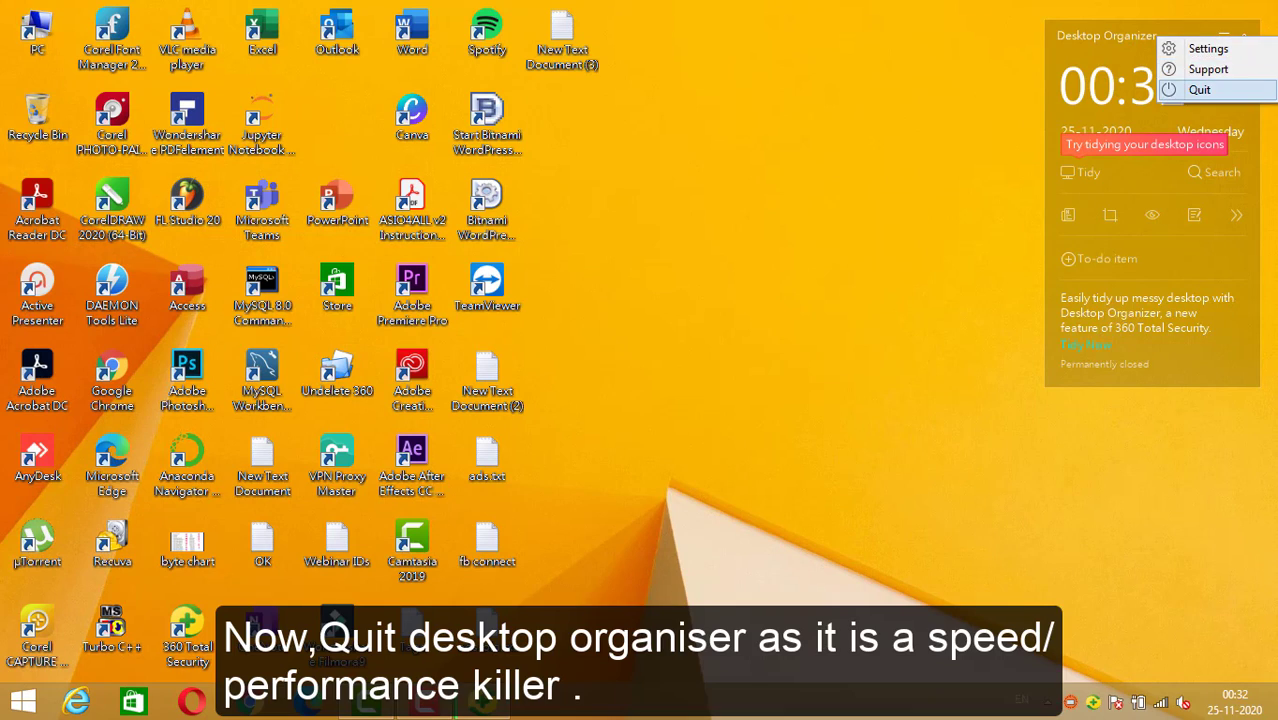
click(1200, 90)
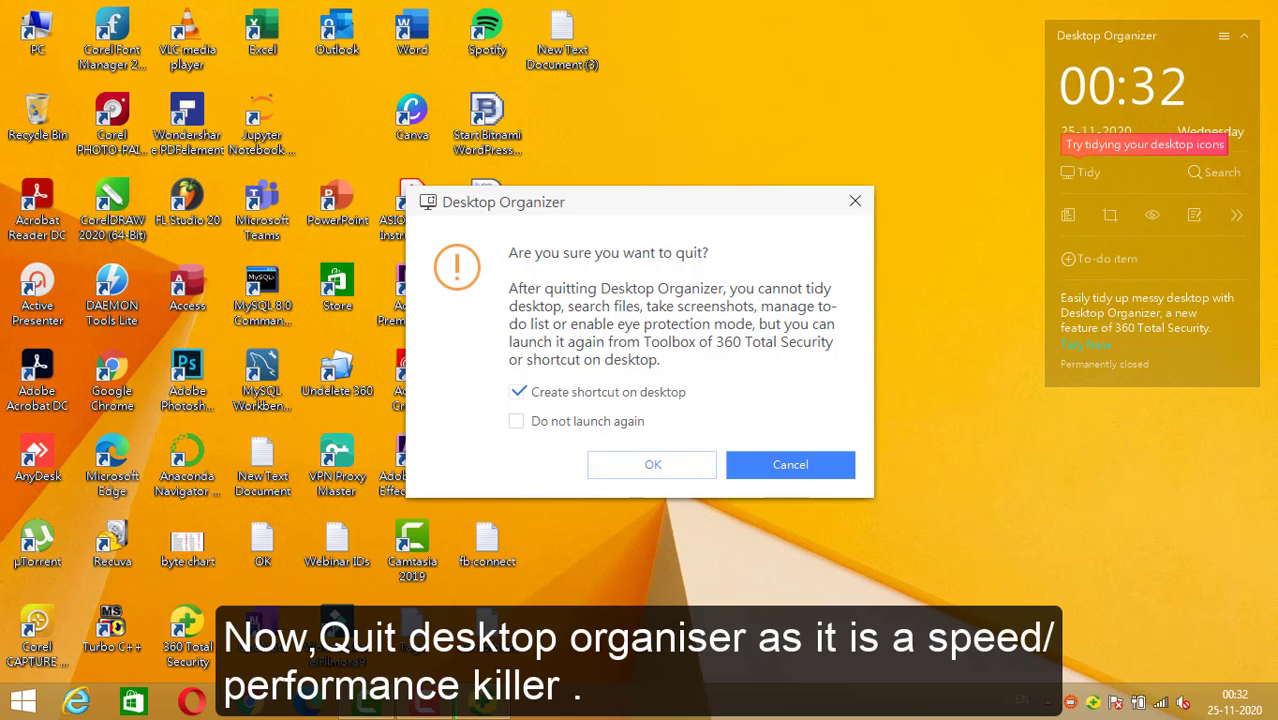
click(516, 392)
click(516, 421)
click(652, 464)
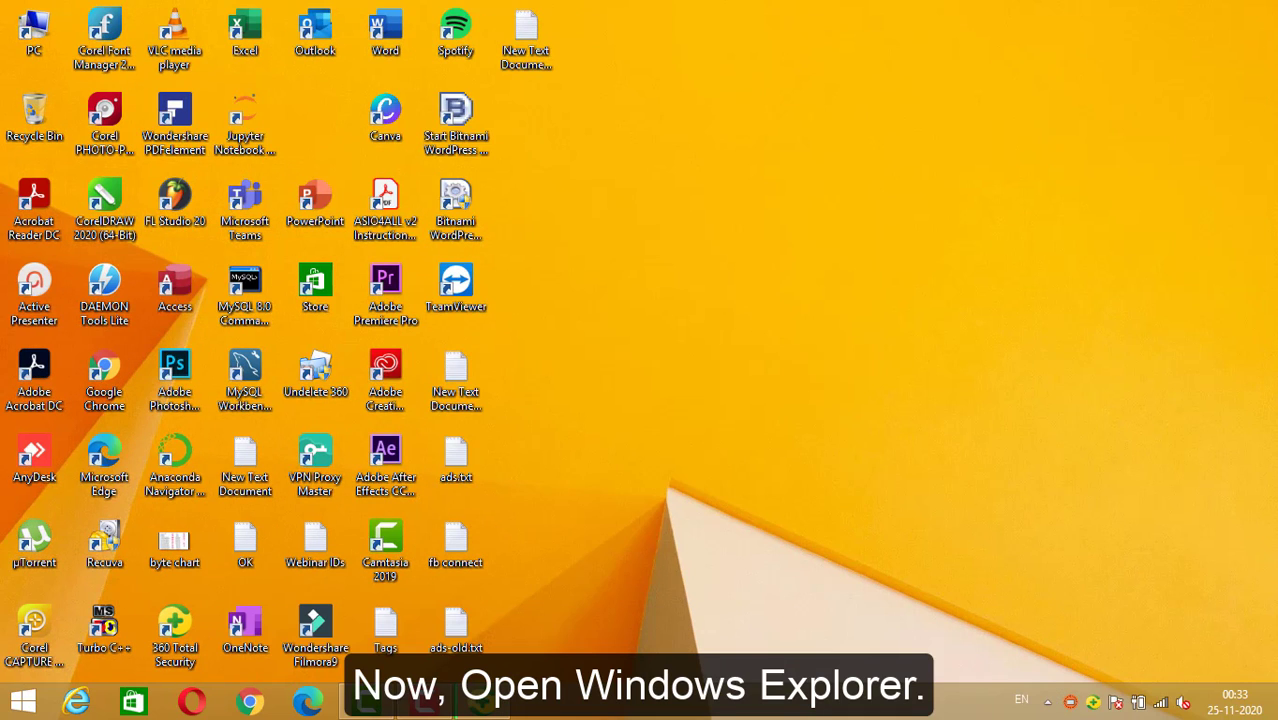
Open Local Disk (C:) Properties from File Explorer's navigation pane.
key(super+e)
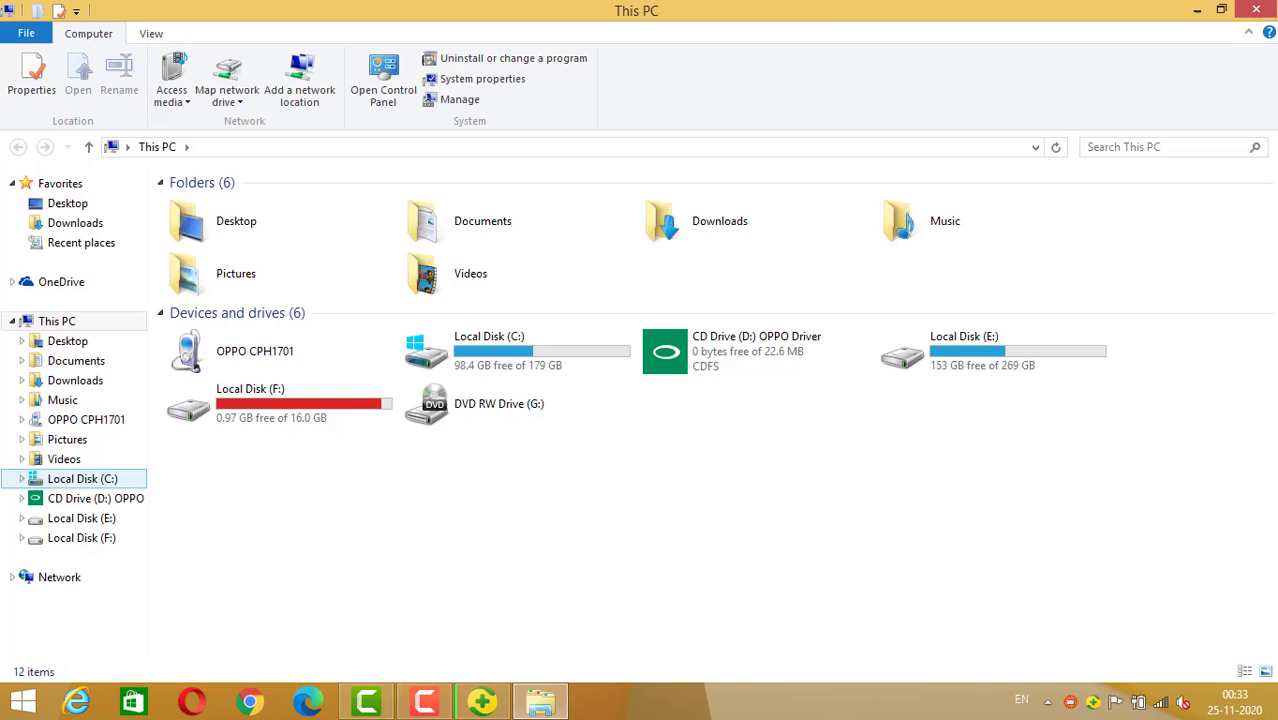
click(82, 478)
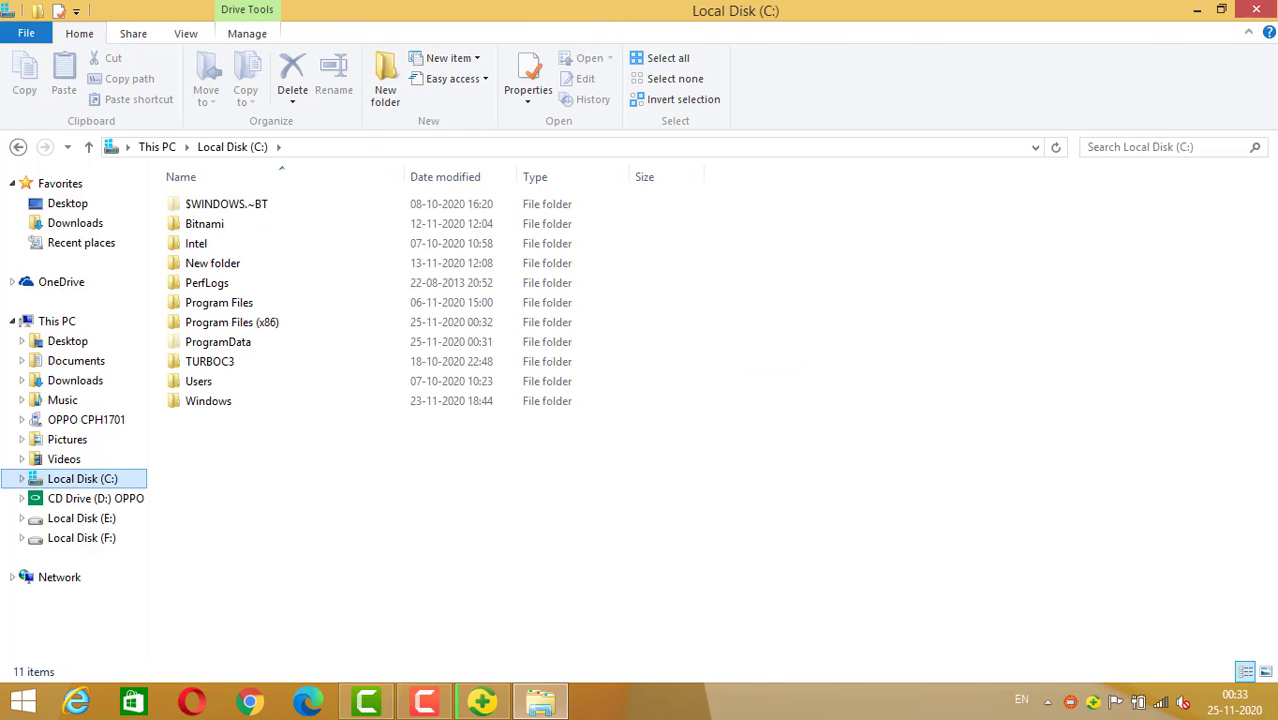
right_click(98, 479)
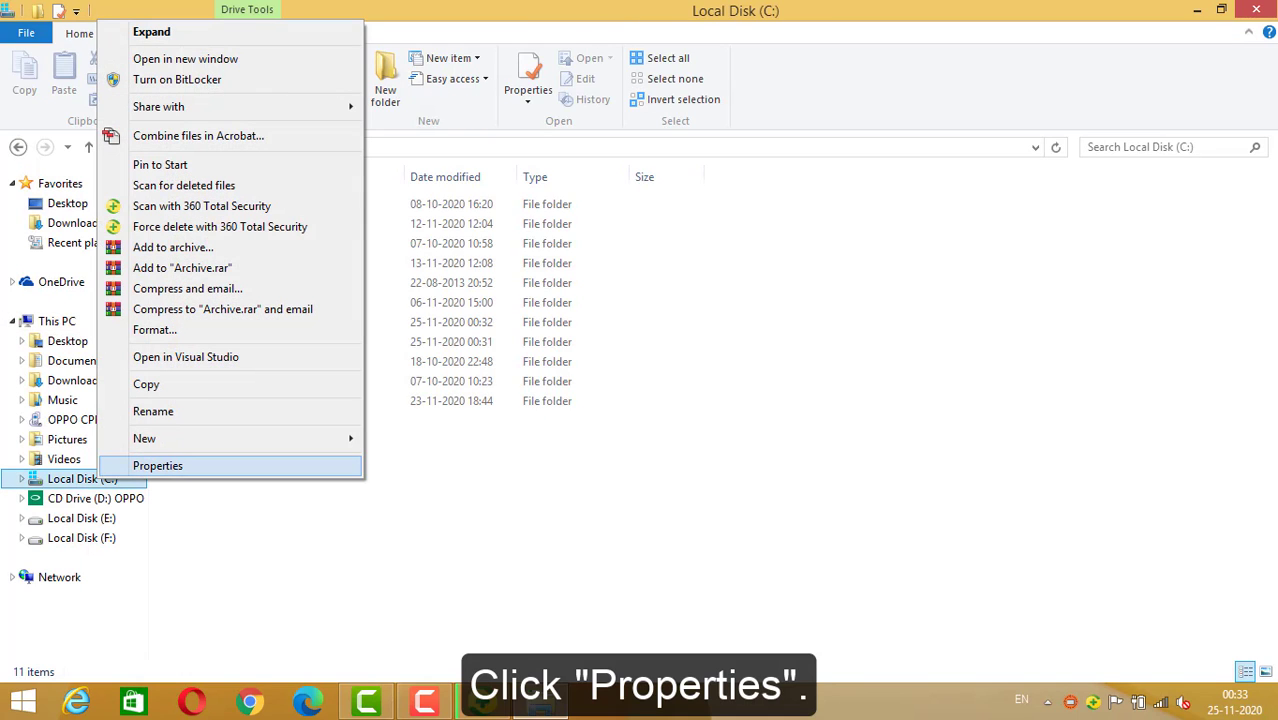
click(158, 465)
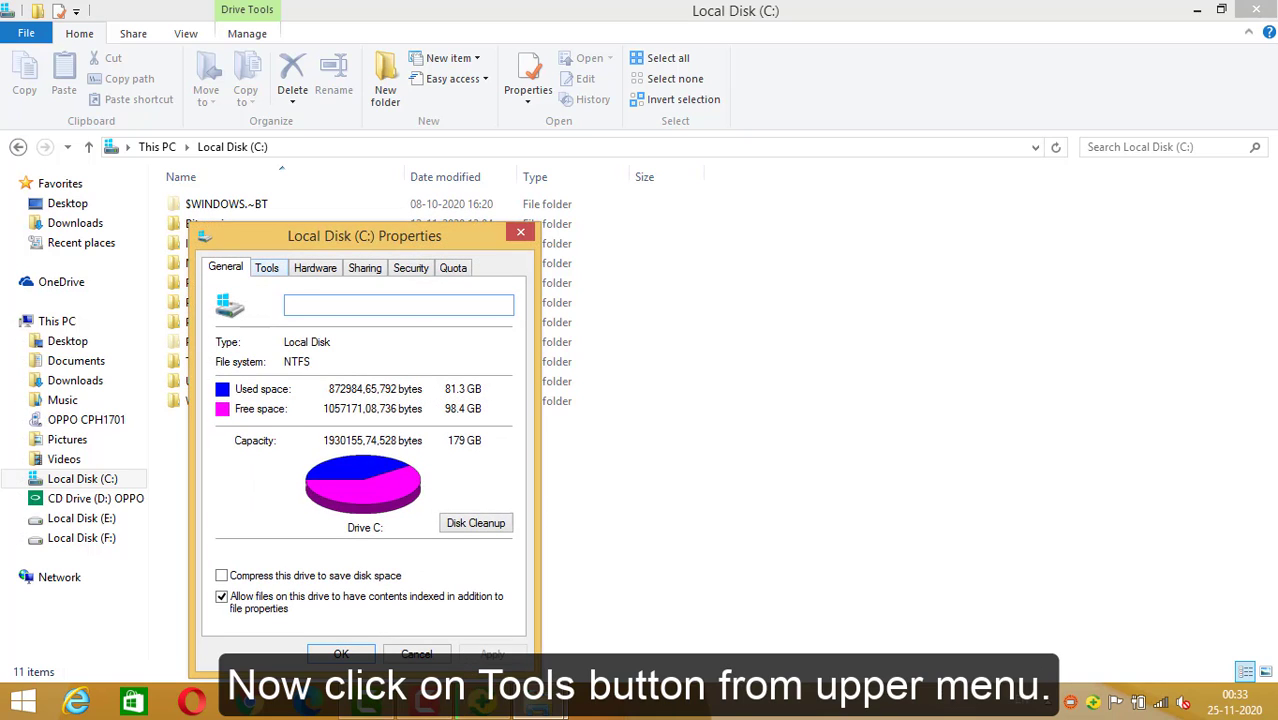
Start an error check of drive C: from the Tools tab, scanning anyway.
click(266, 267)
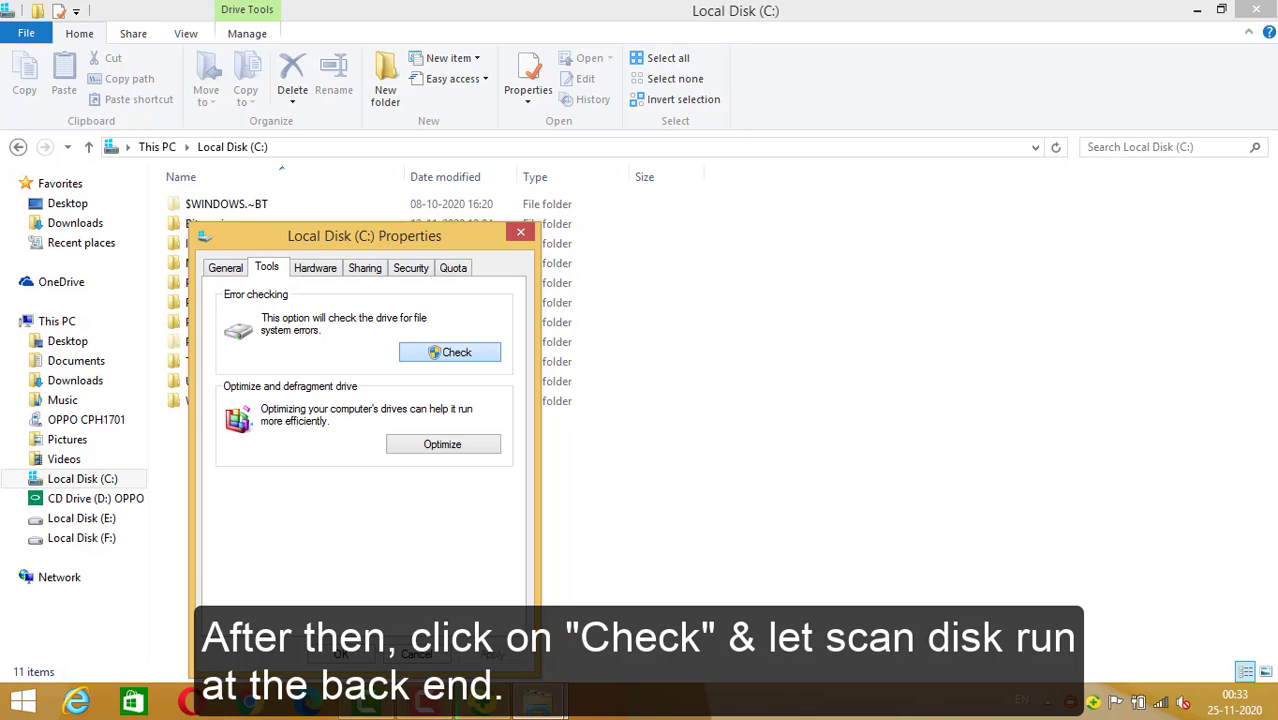
click(450, 352)
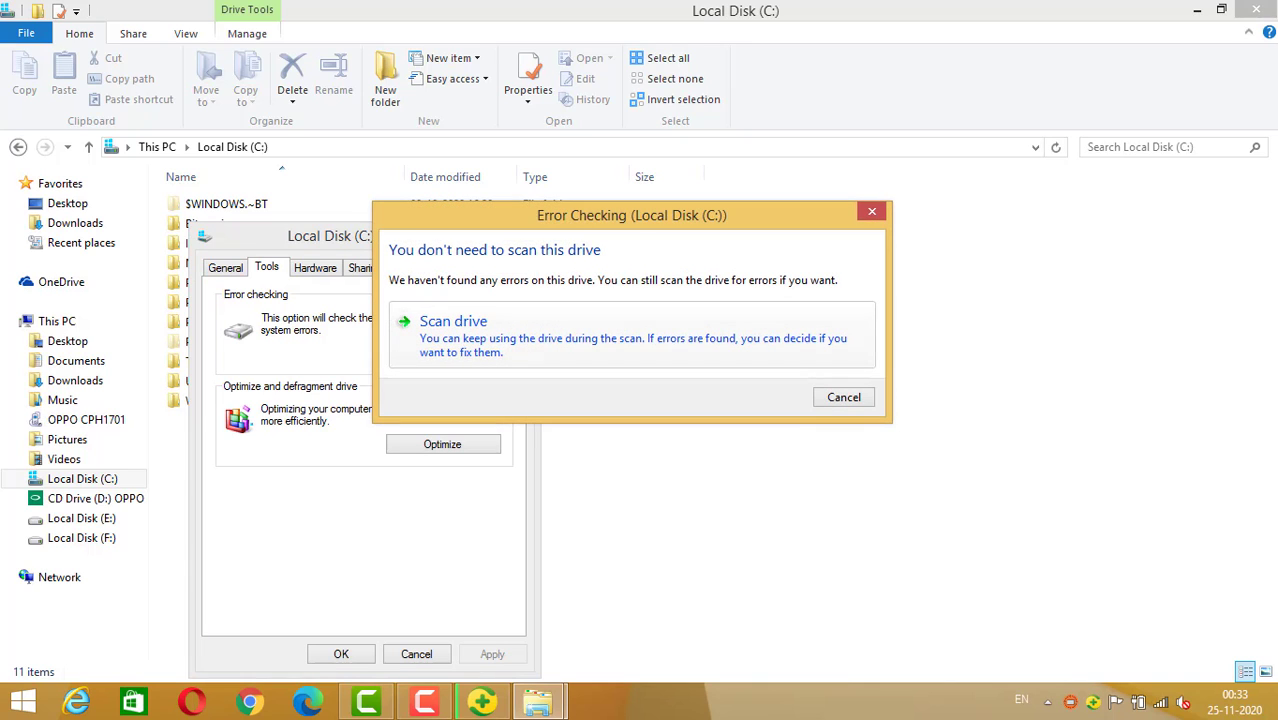
key(Return)
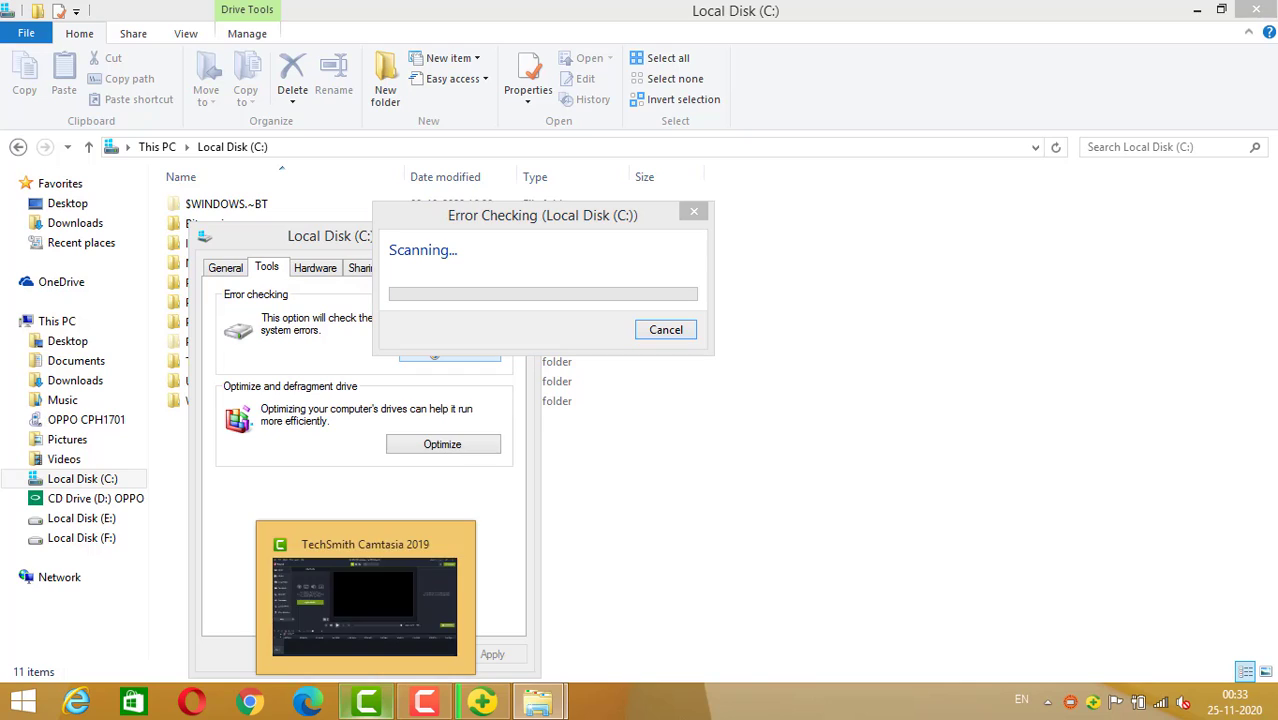
Dismiss Camtasia's task list, minimize the drive window and bring the error check back.
right_click(367, 700)
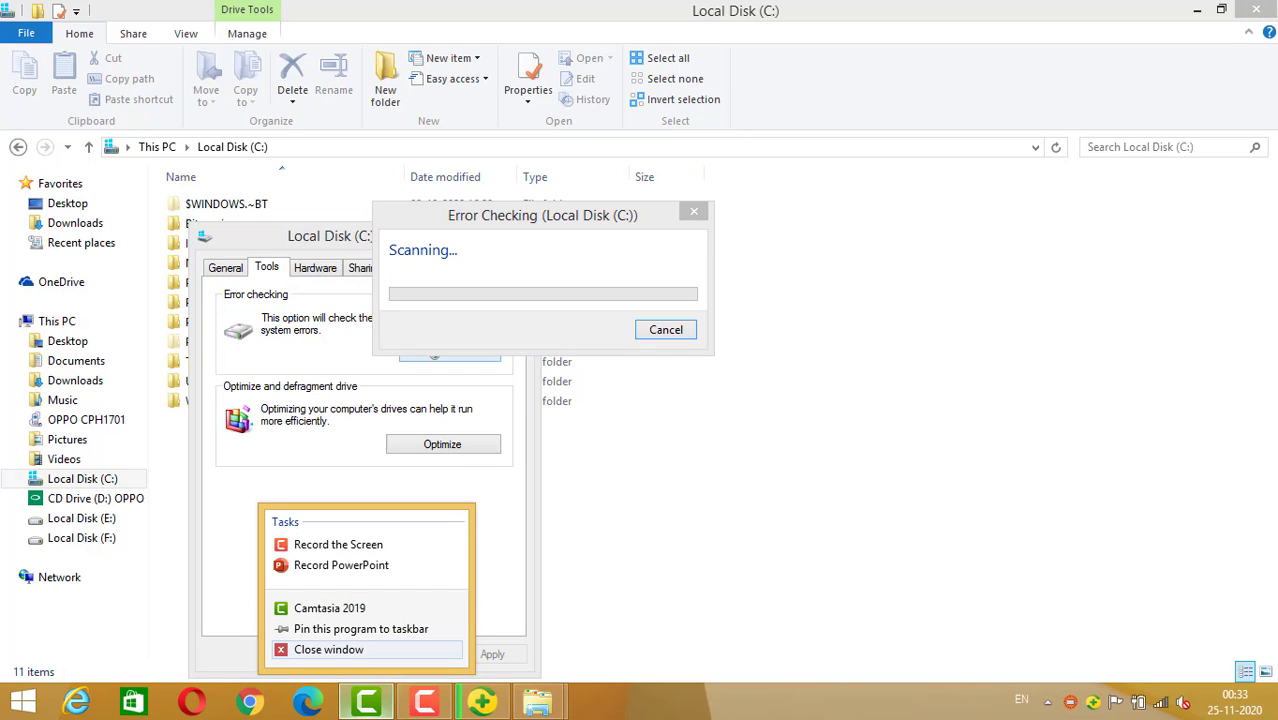
key(Escape)
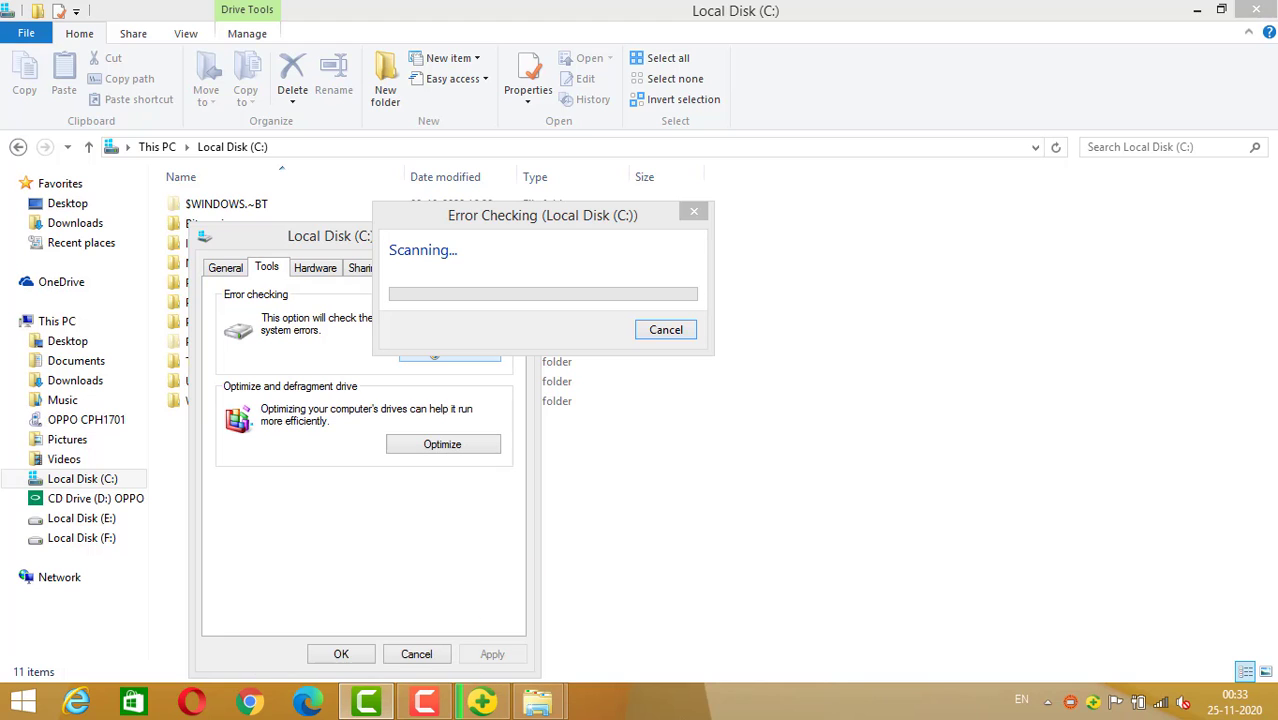
click(1197, 9)
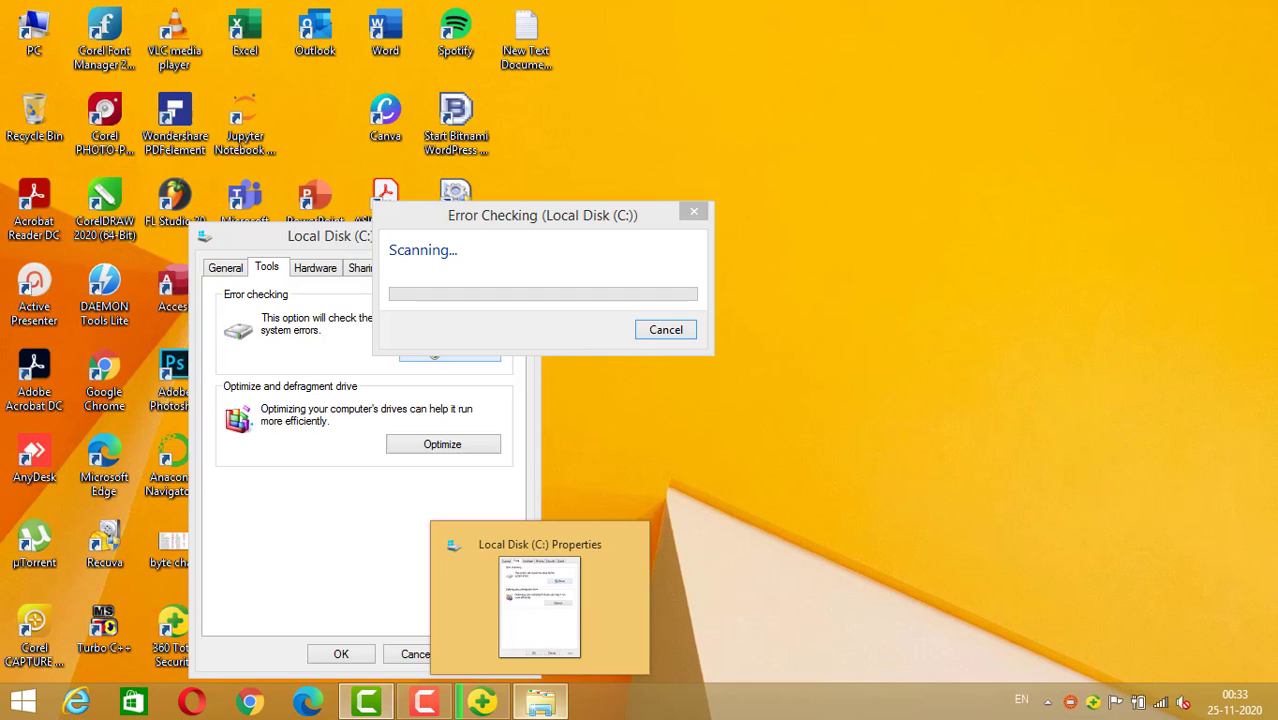
click(540, 605)
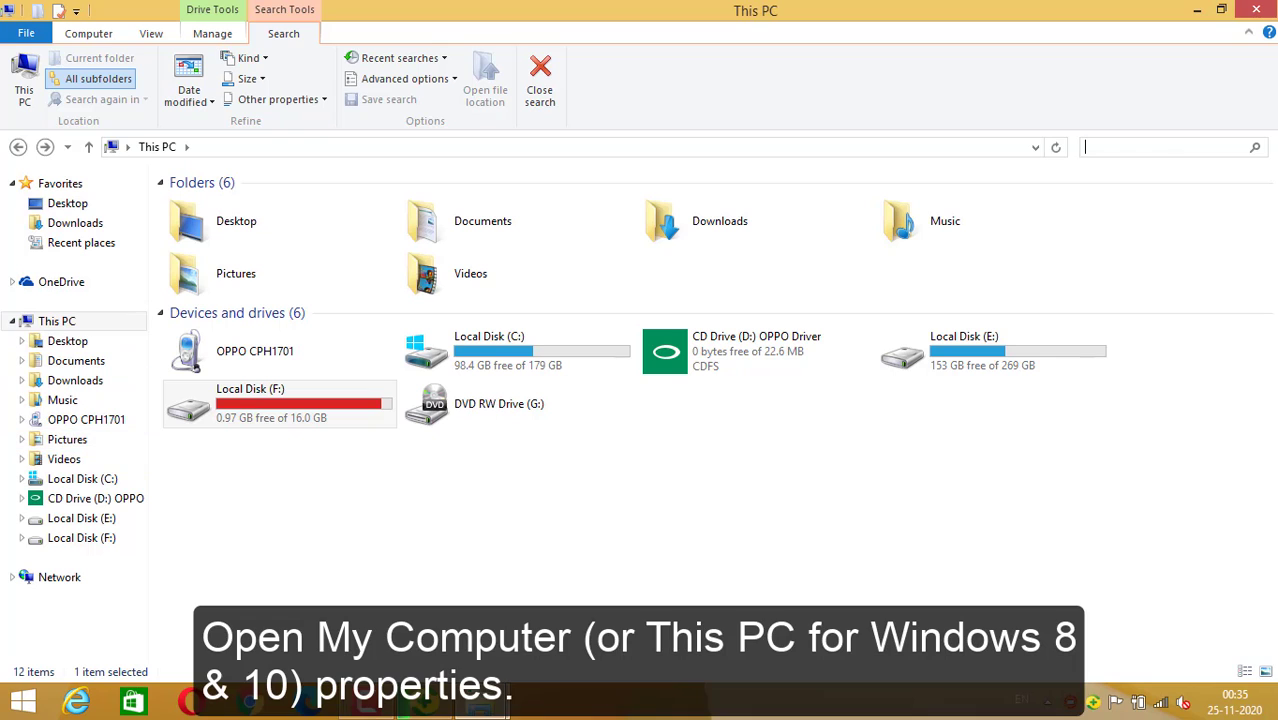
Open Performance Options through This PC Properties and Advanced system settings.
right_click(72, 321)
click(130, 549)
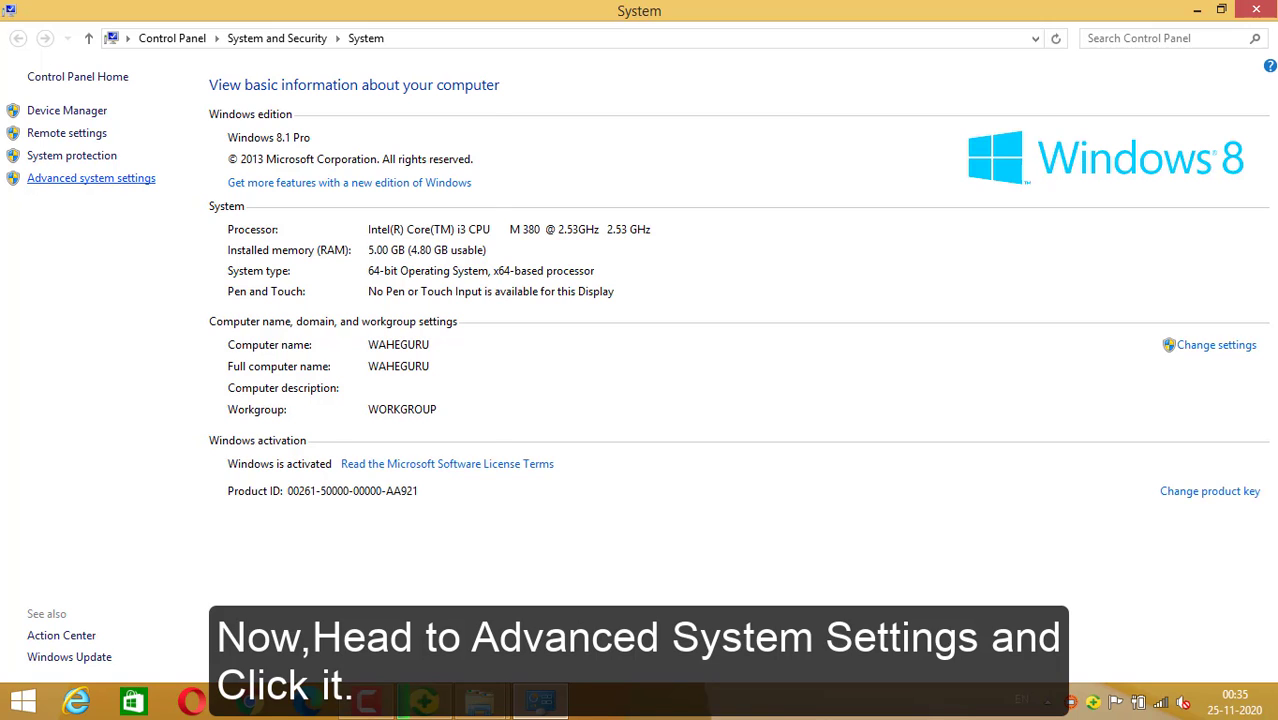
click(91, 178)
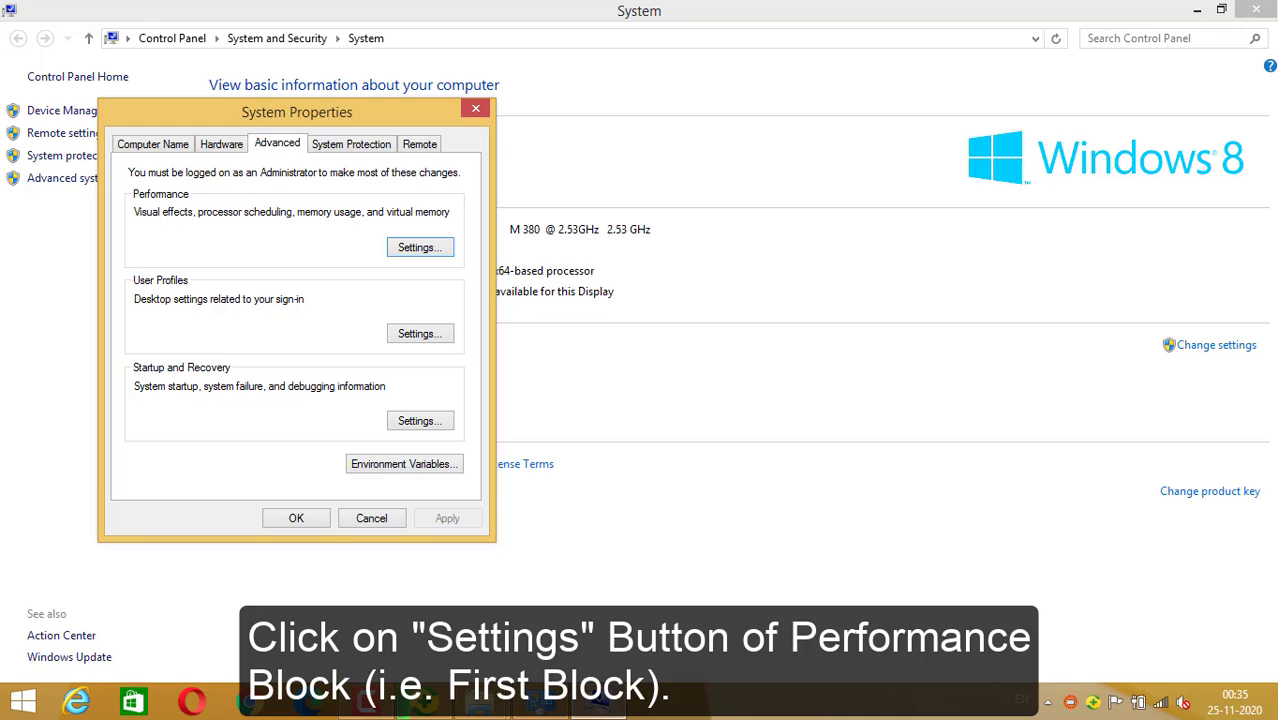
click(420, 247)
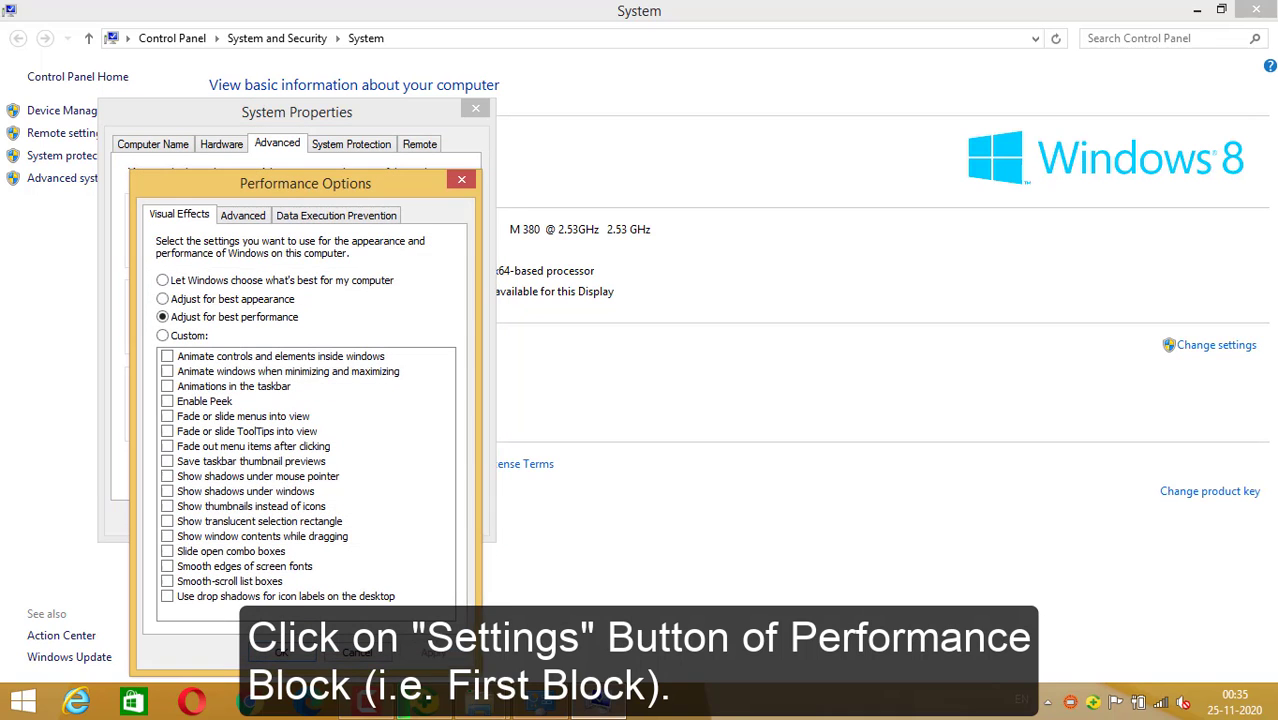
Set drive F: to a custom paging file of 15424–16424 MB.
click(243, 215)
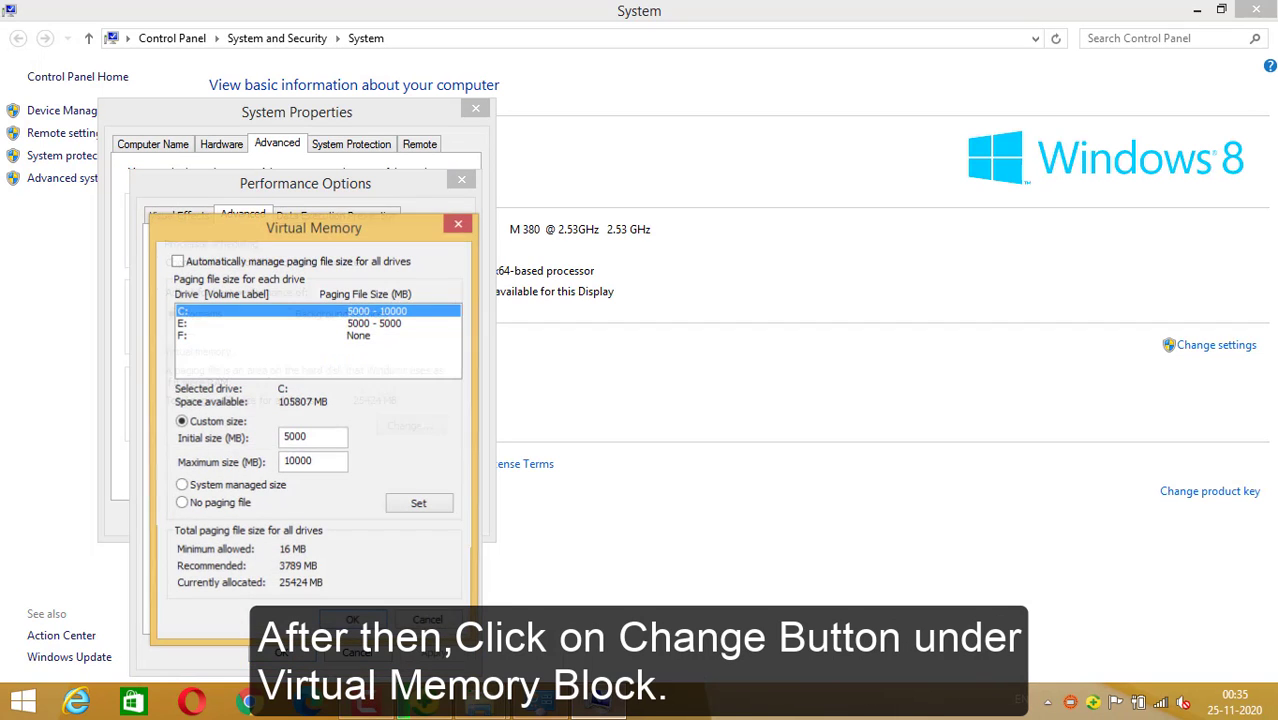
text(15)
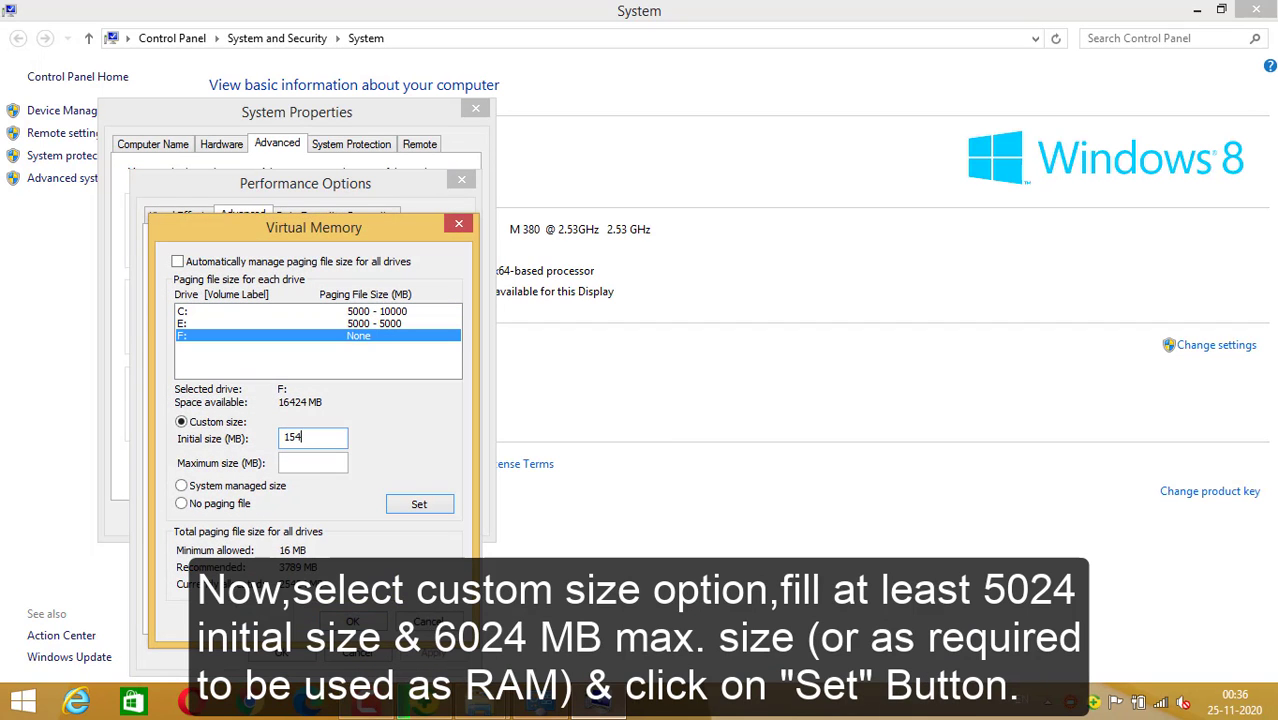
text(4)
key(Tab)
text(16)
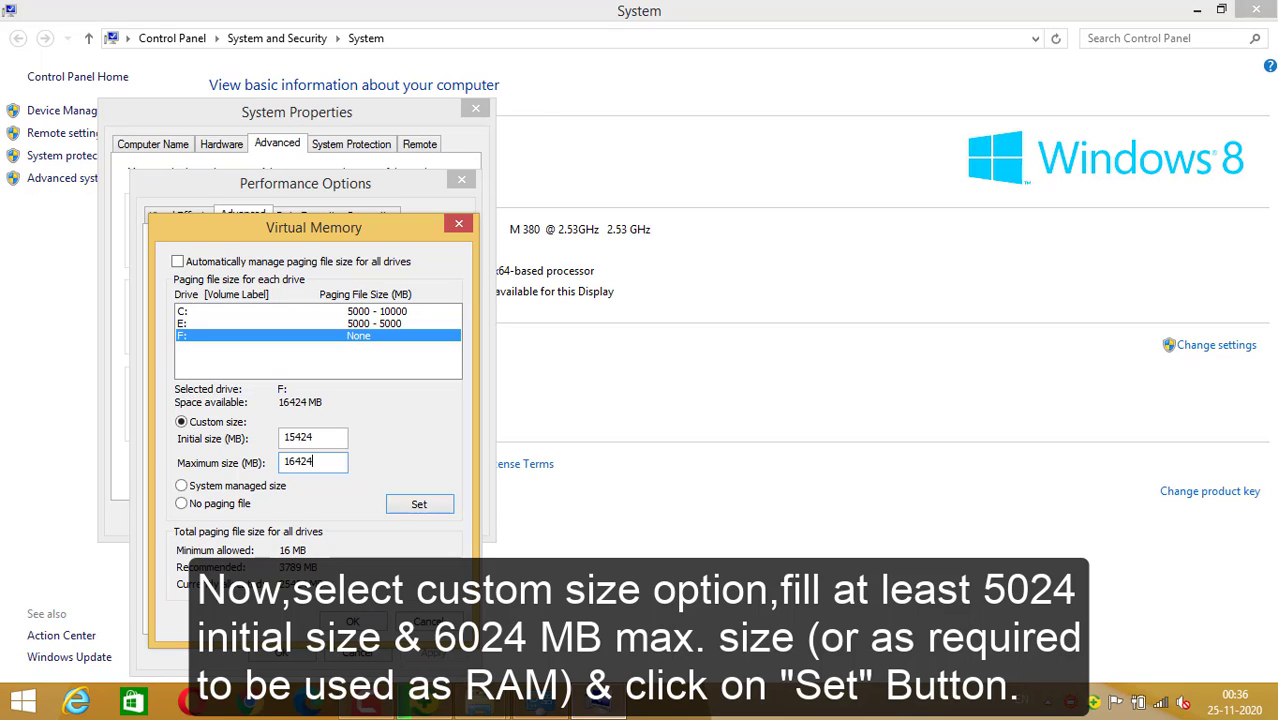
key(Return)
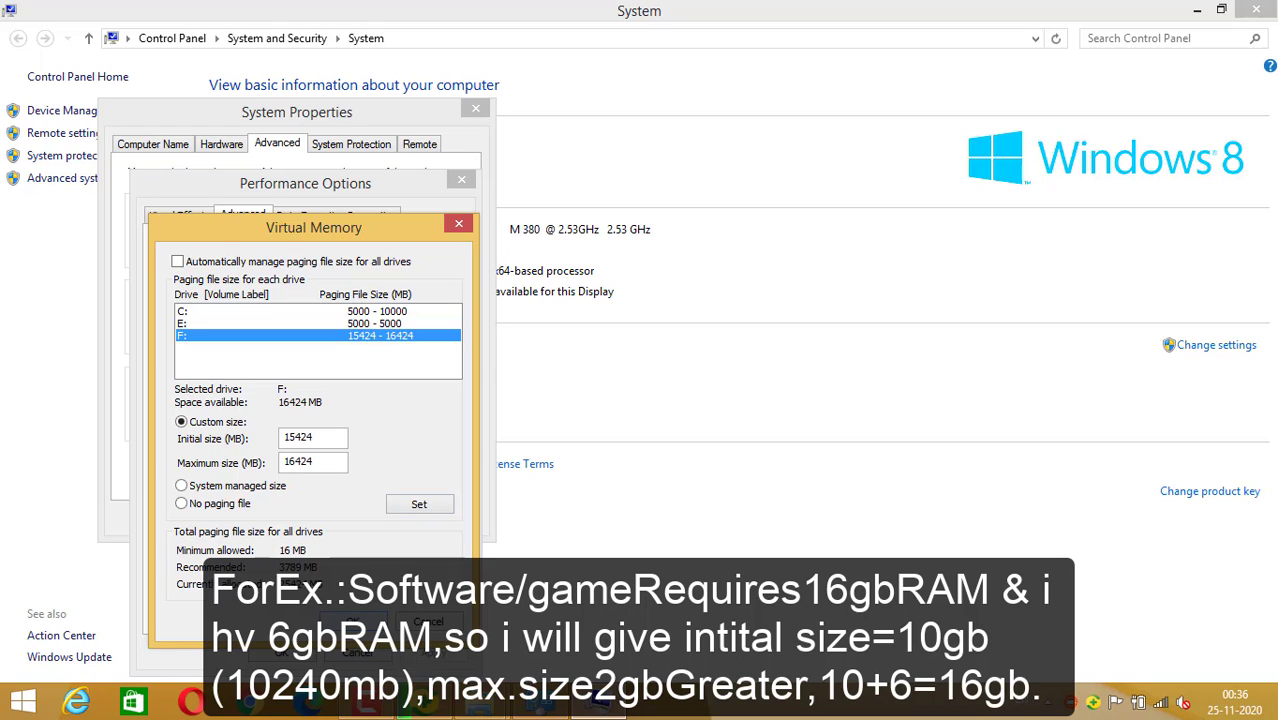
Apply the changes and close Virtual Memory, Performance Options, System Properties and System windows.
key(Return)
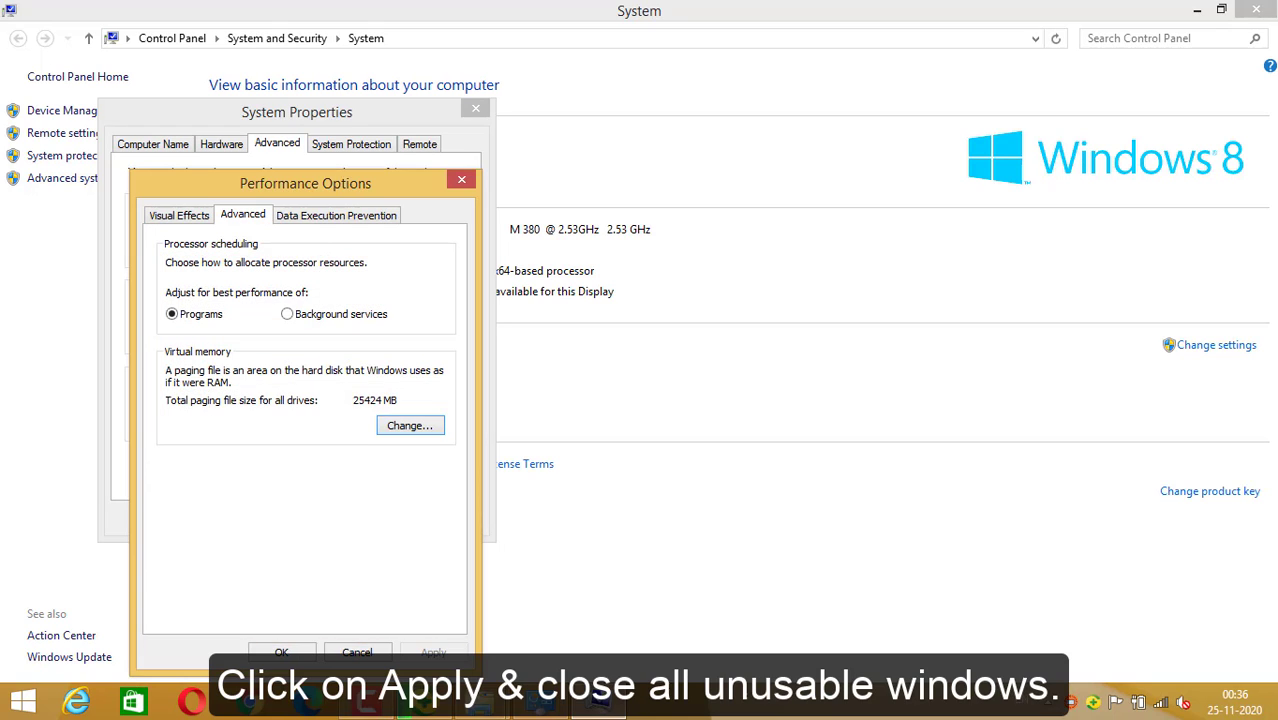
key(alt+a)
key(Return)
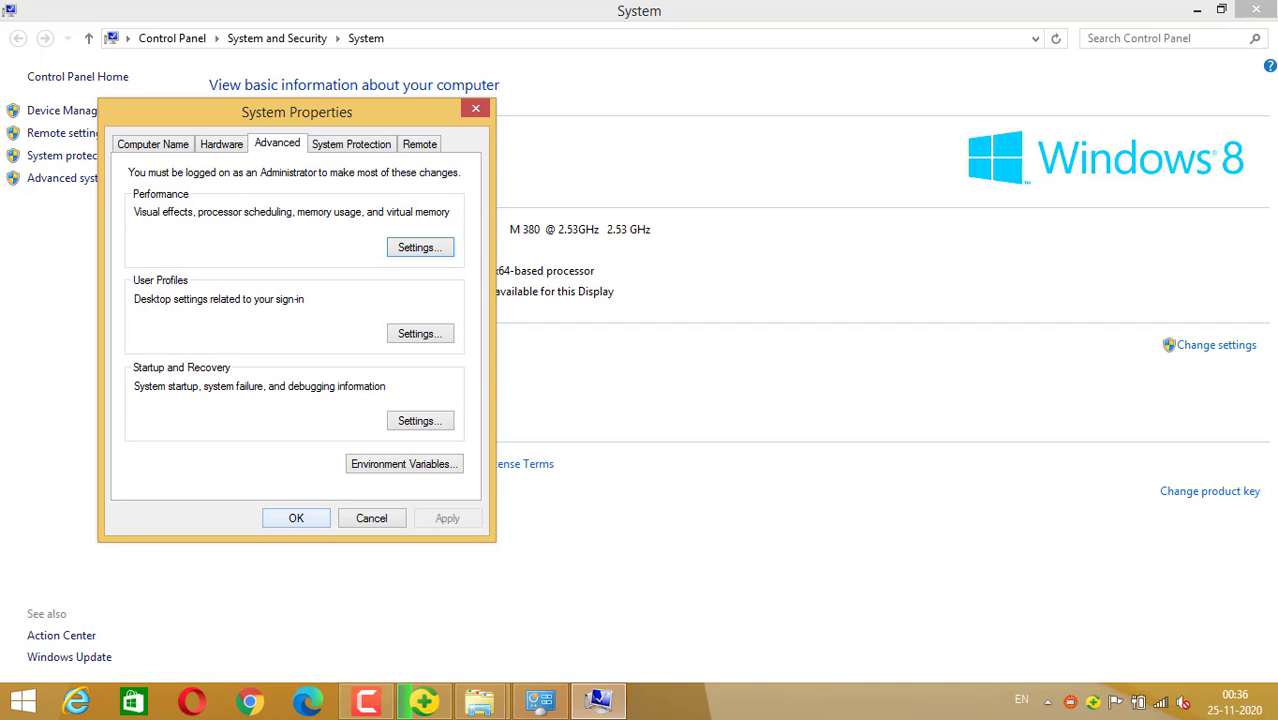
key(Return)
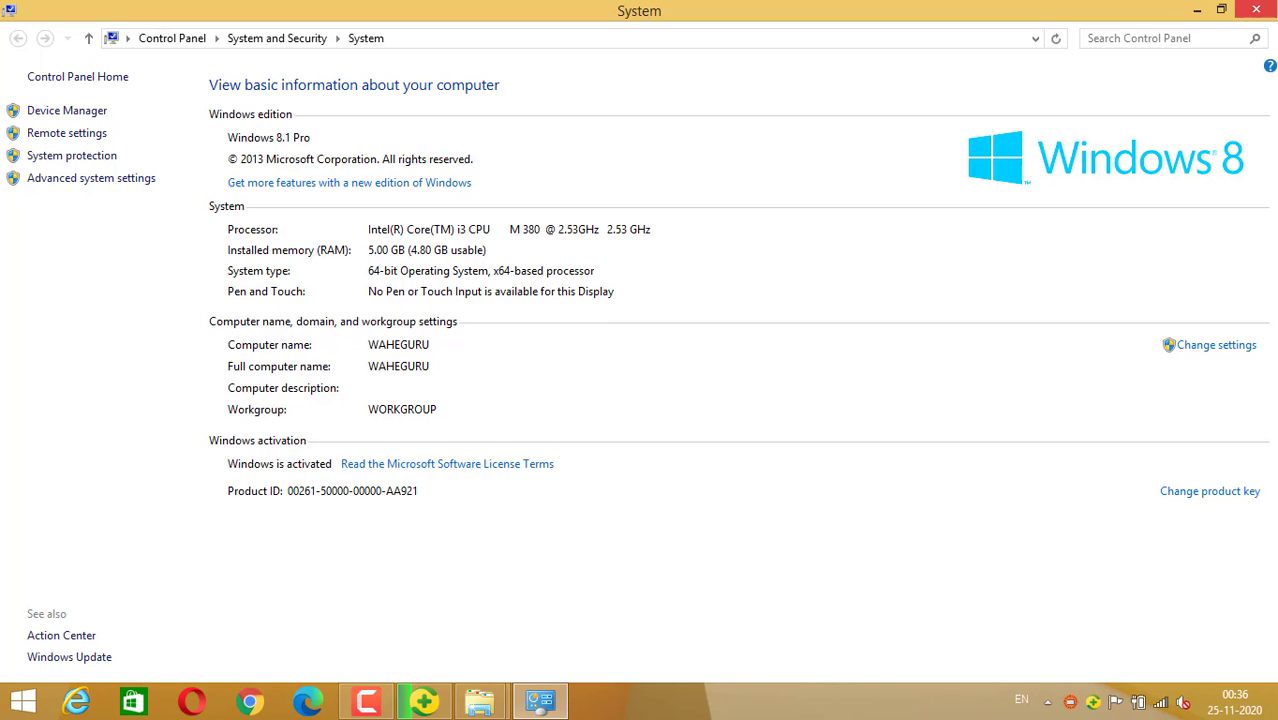
key(alt+F4)
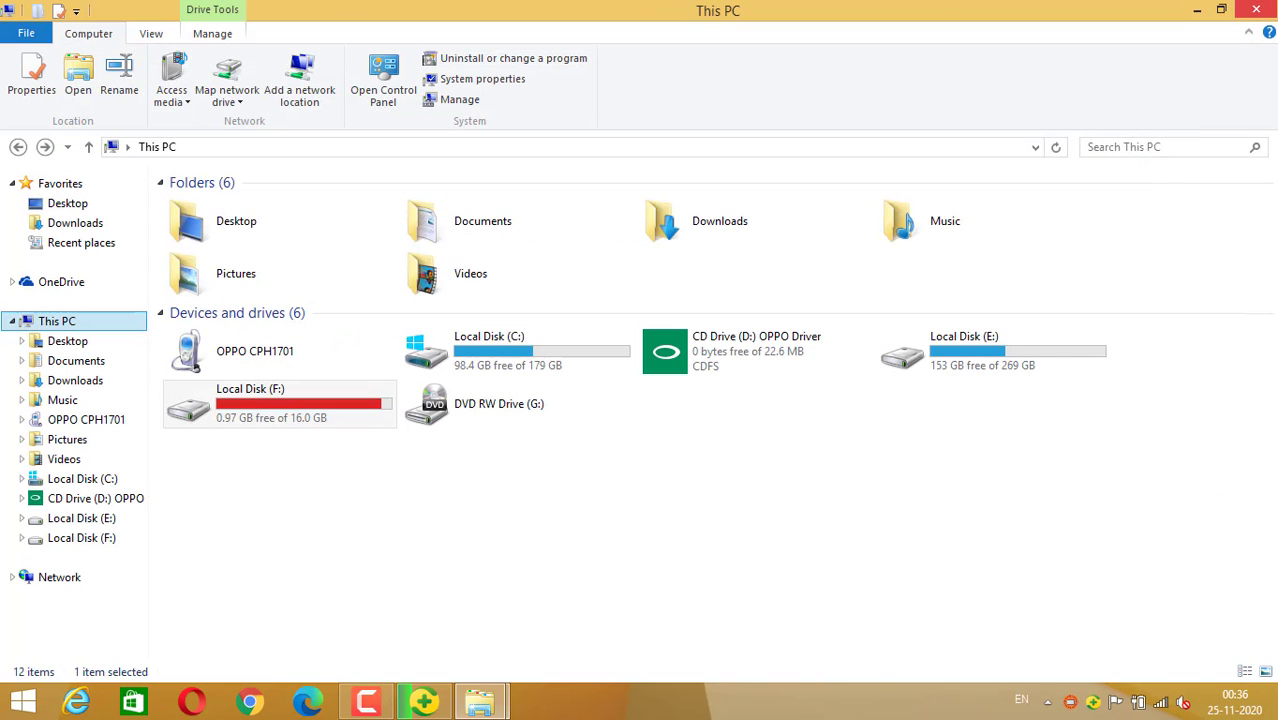
Close This PC, confirm the junk cleanup, and optimize the one startup item in Speedup.
key(alt+F4)
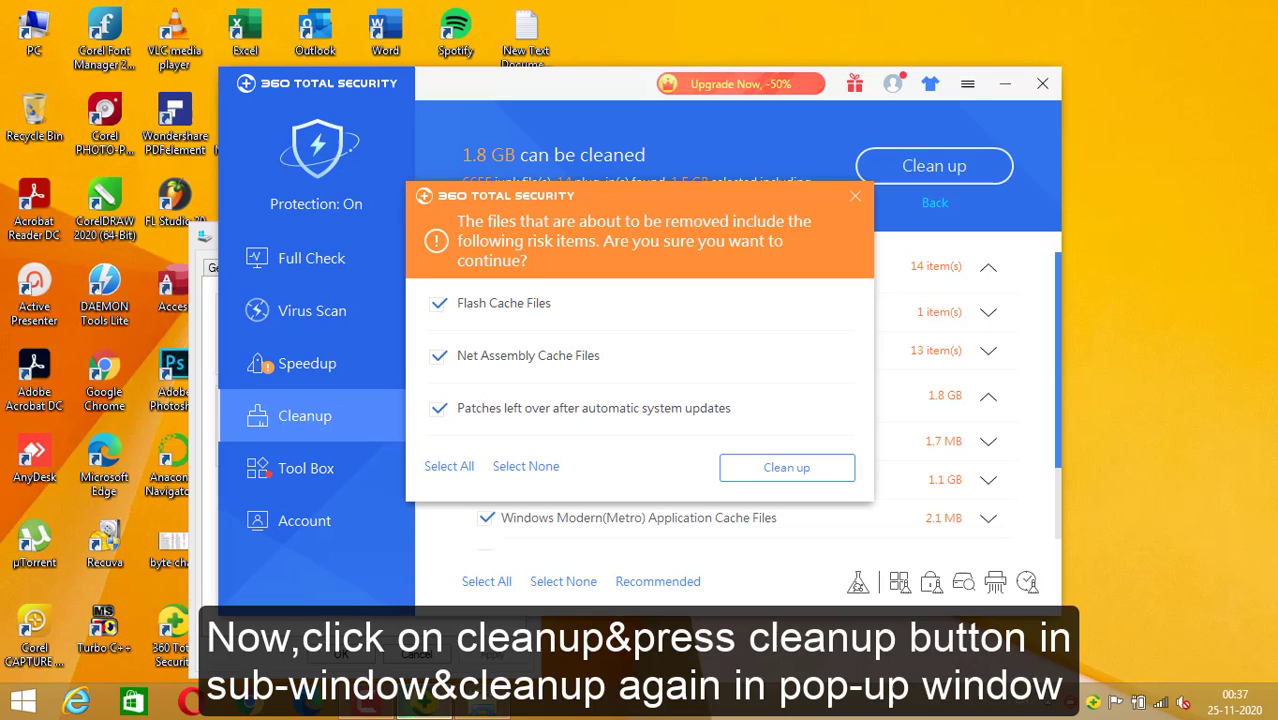
click(787, 467)
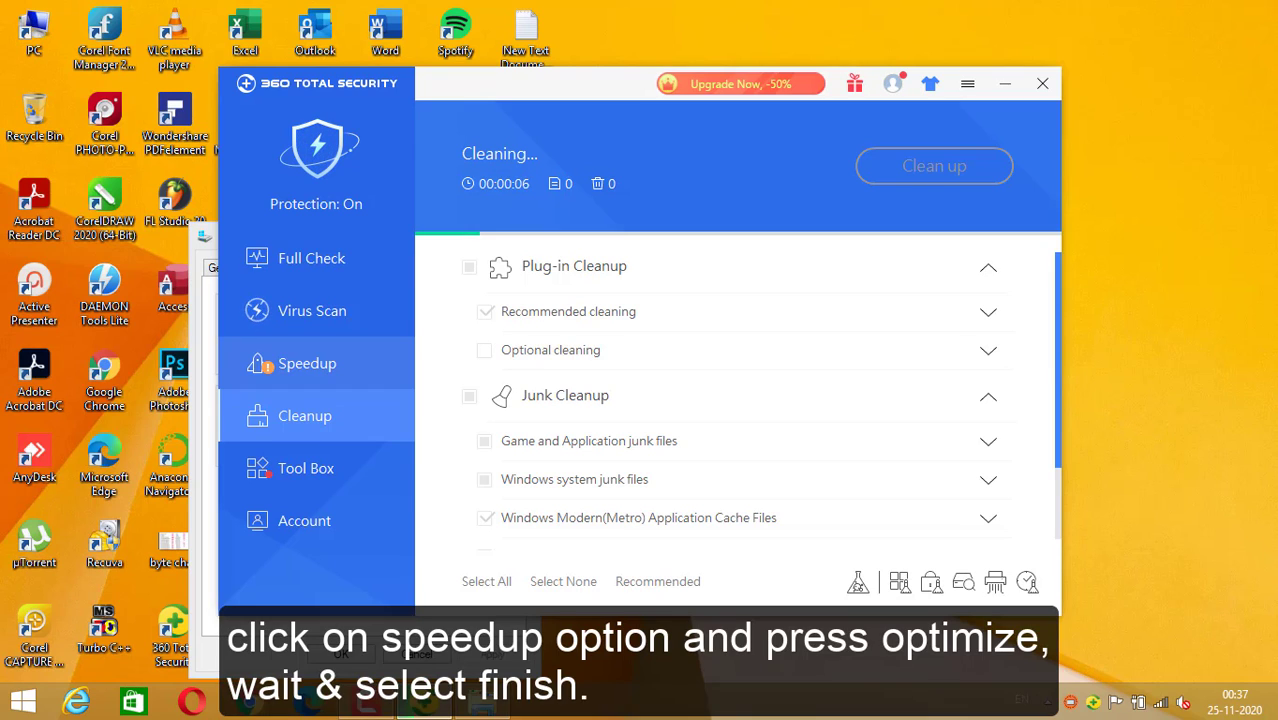
click(305, 363)
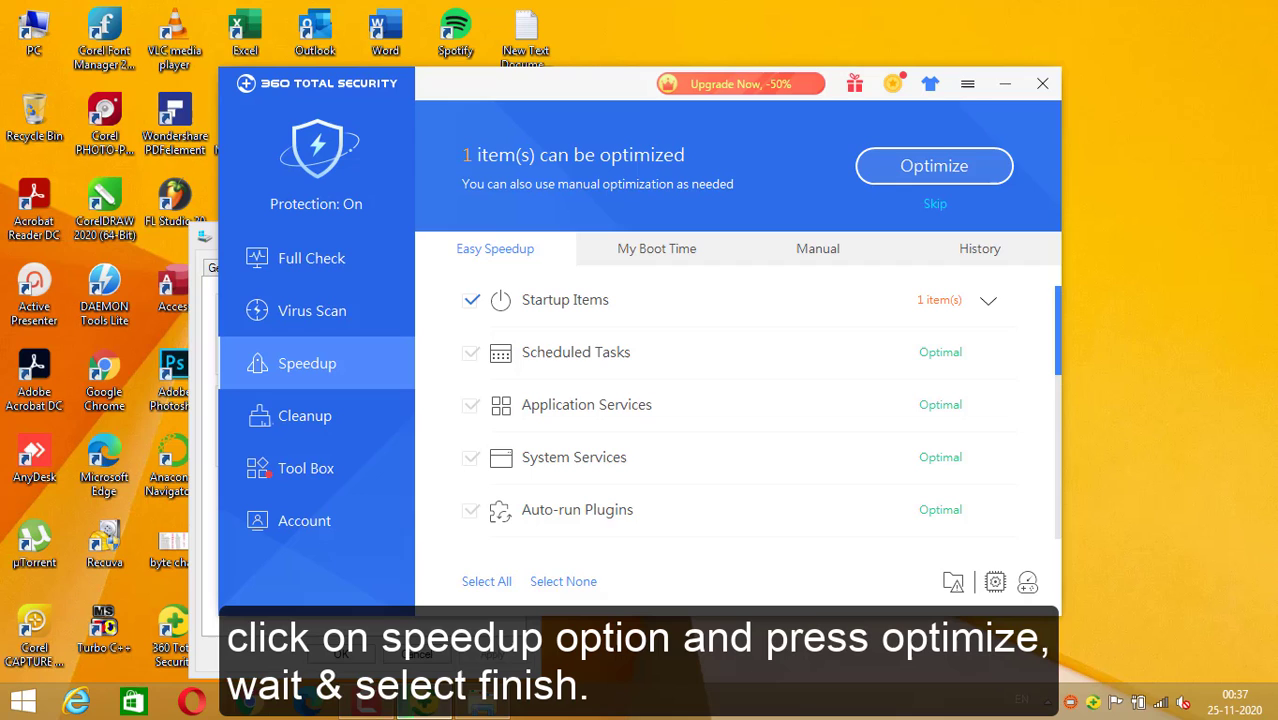
click(934, 165)
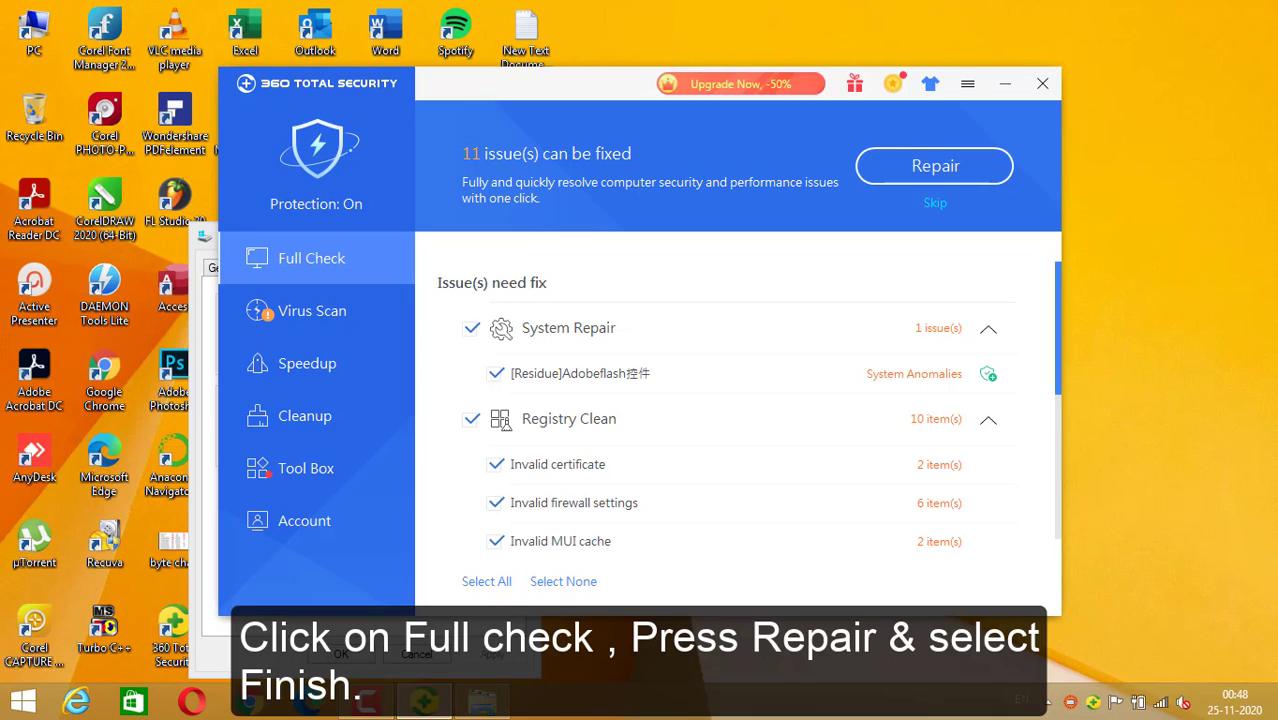
Repair the 11 full-check issues and resolve the Adobe Flash residue found by Virus Scan.
click(934, 165)
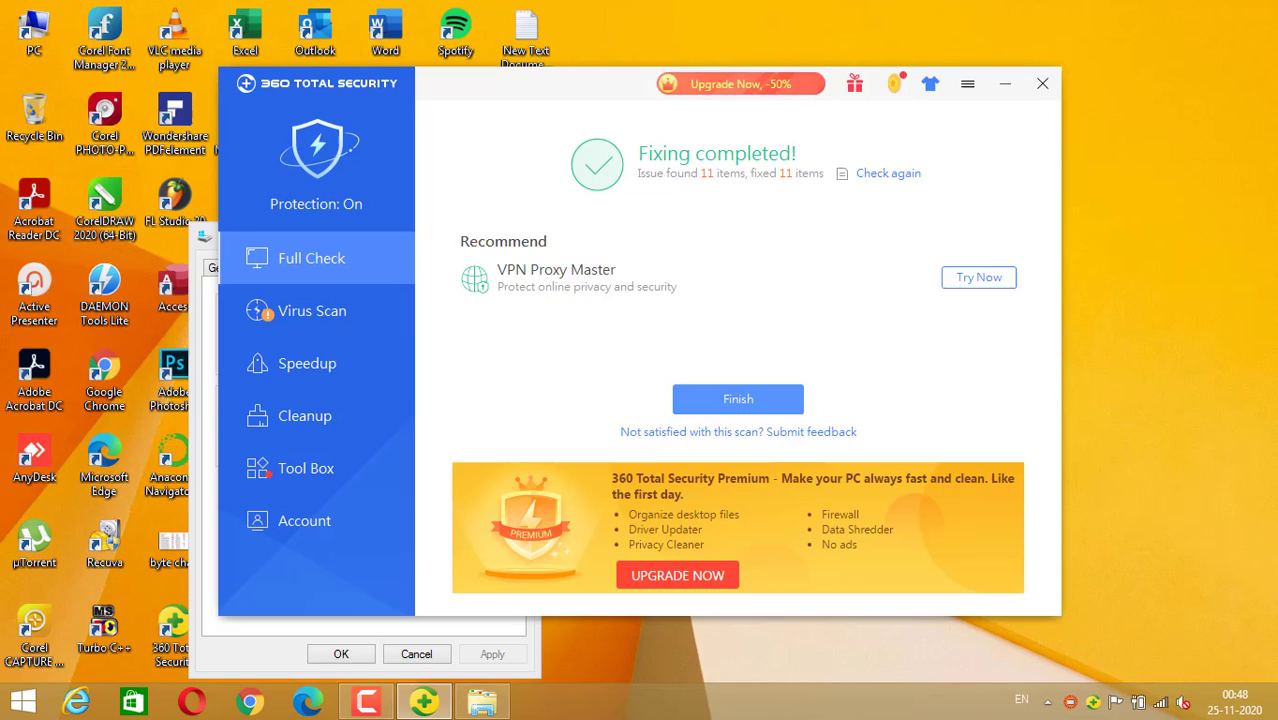
click(738, 399)
click(312, 310)
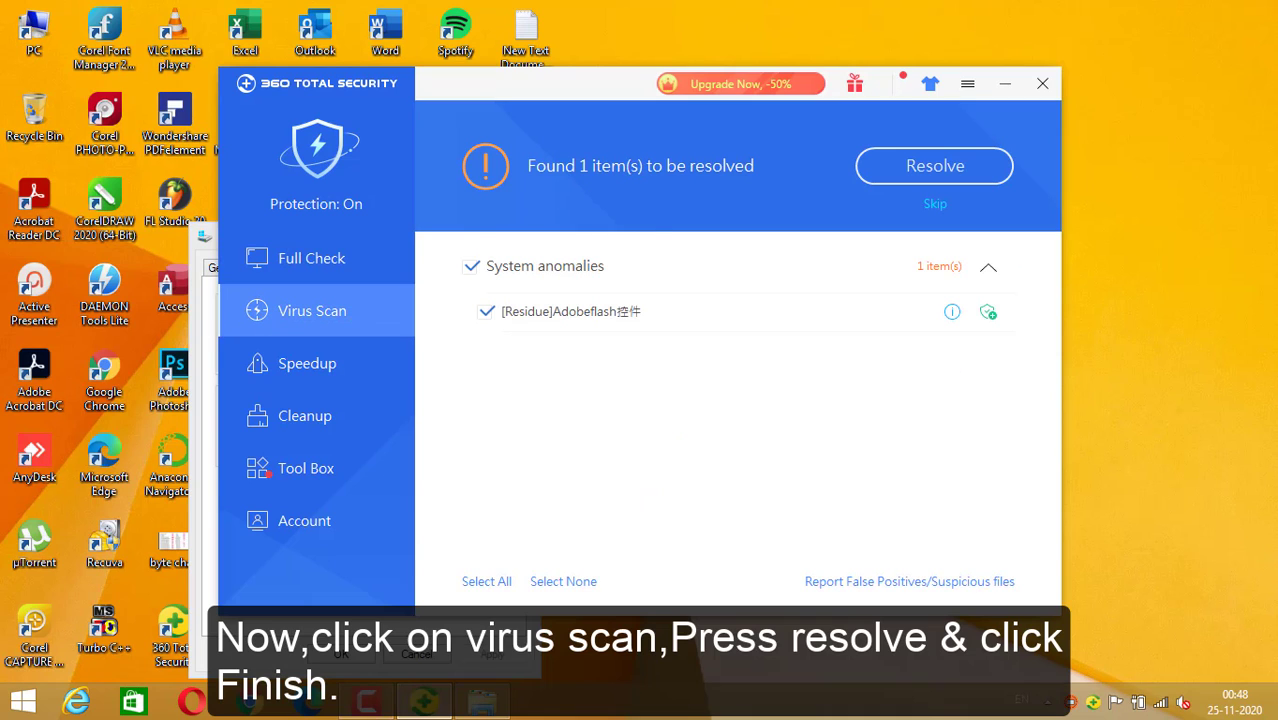
click(934, 165)
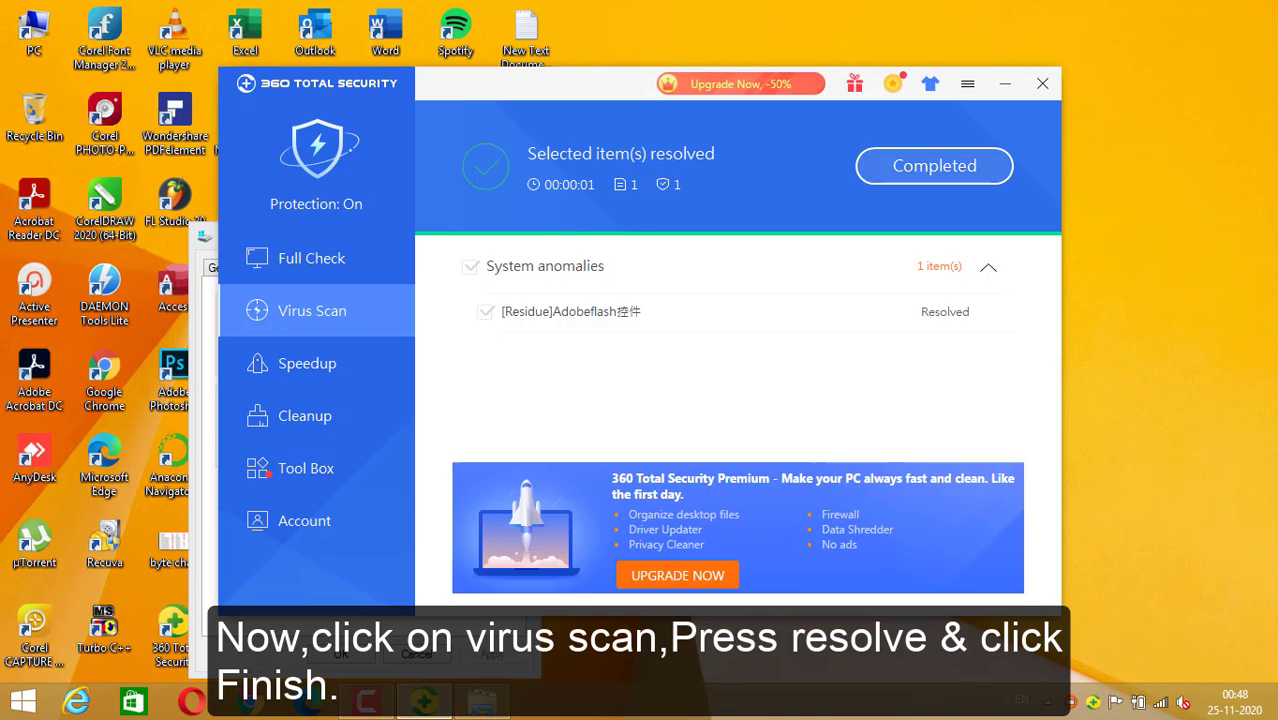
click(808, 410)
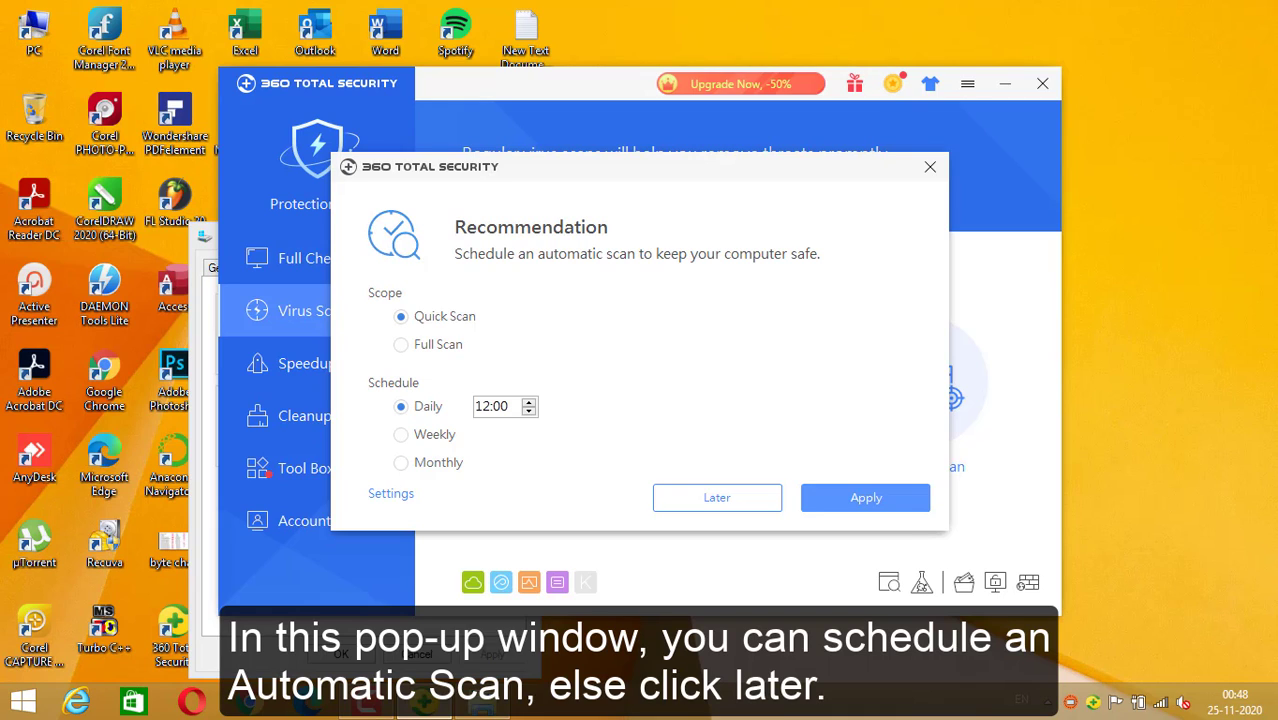
Postpone automatic scan scheduling, browse Speedup, Cleanup and Tool Box, then exit 360 Total Security.
click(717, 497)
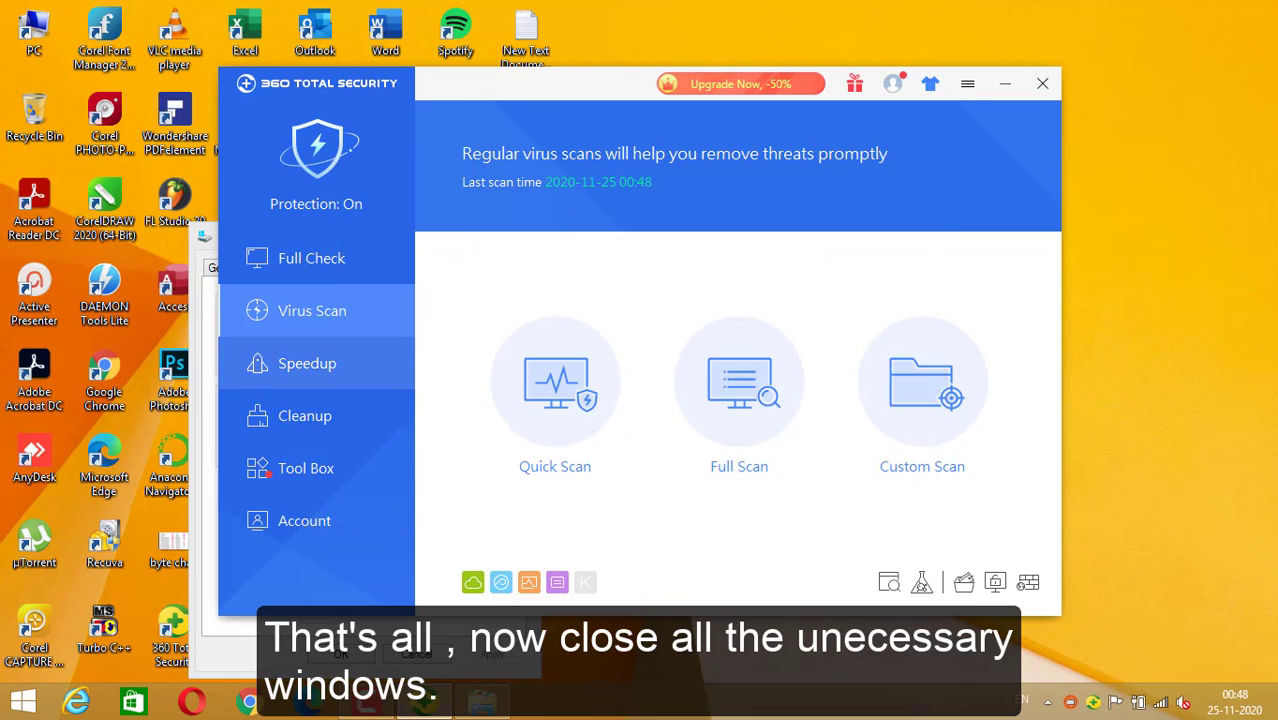
click(307, 363)
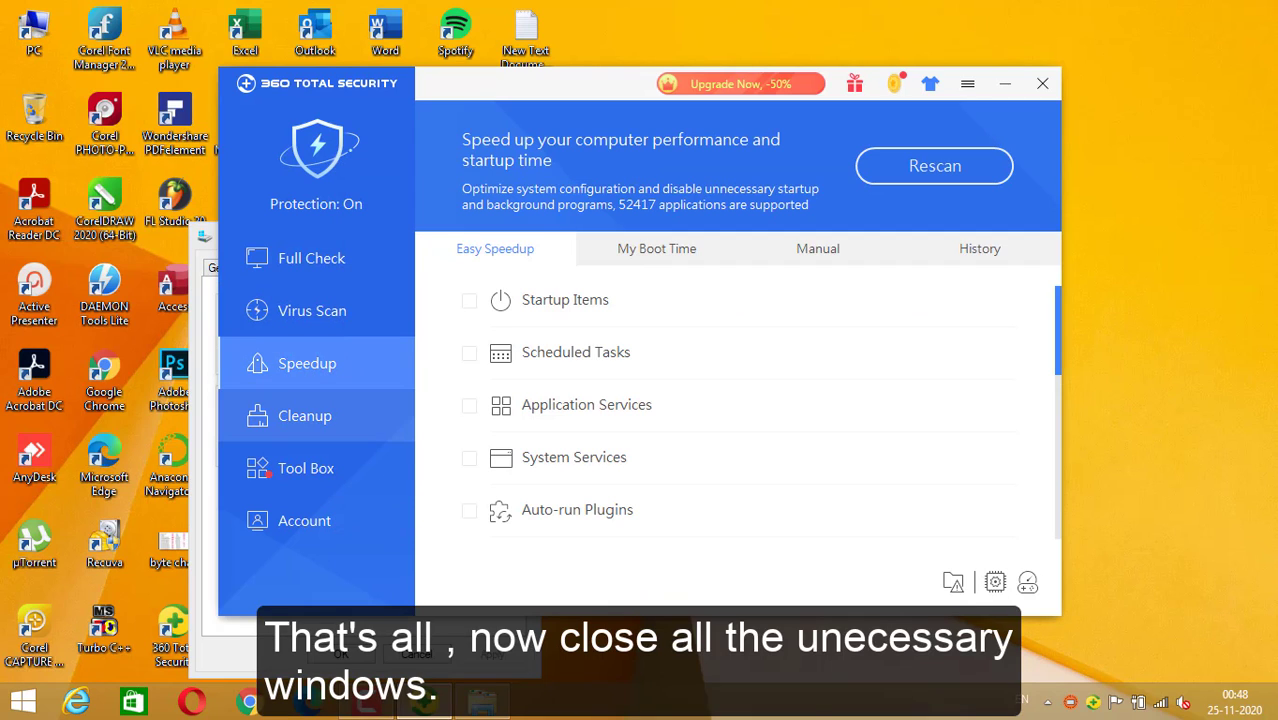
click(305, 415)
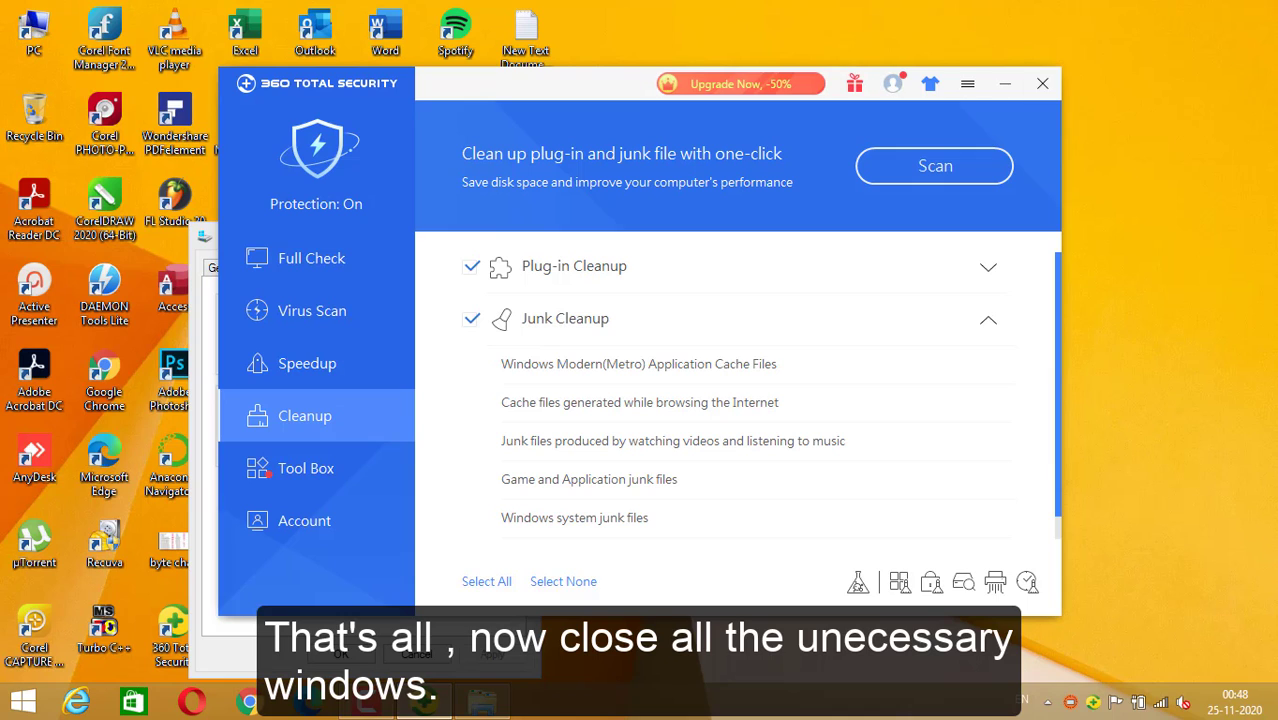
click(306, 468)
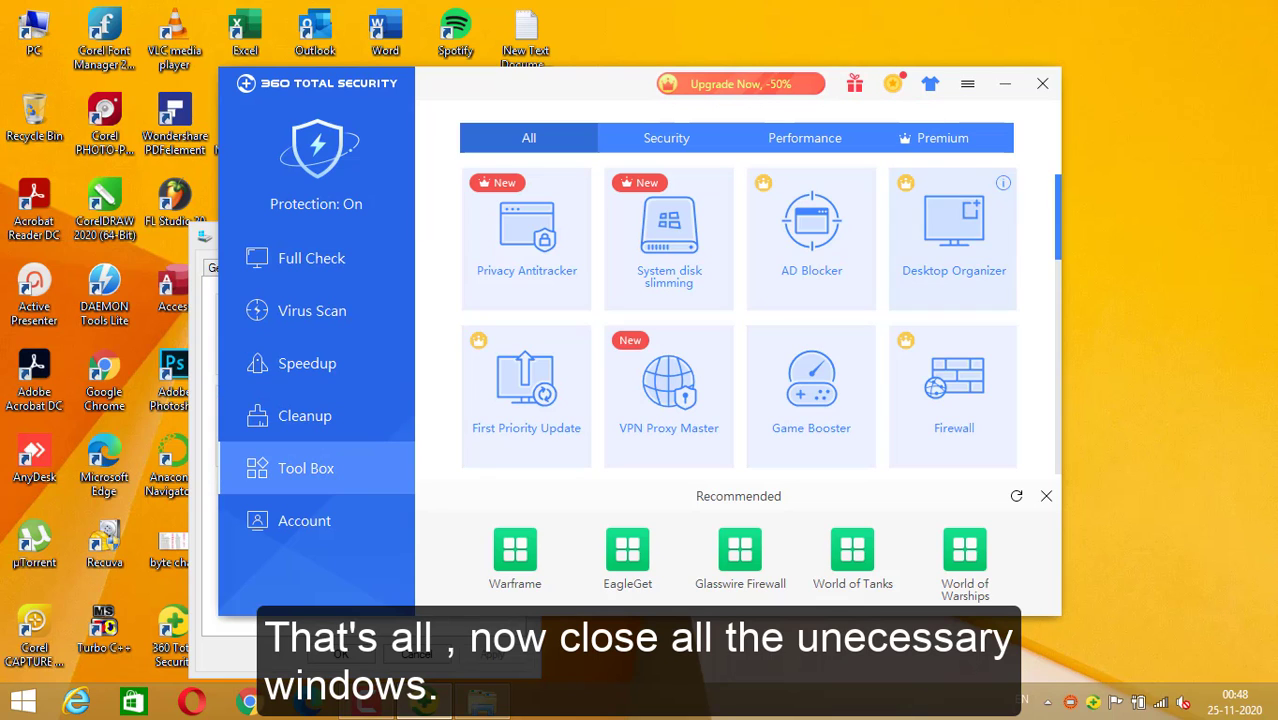
click(1042, 83)
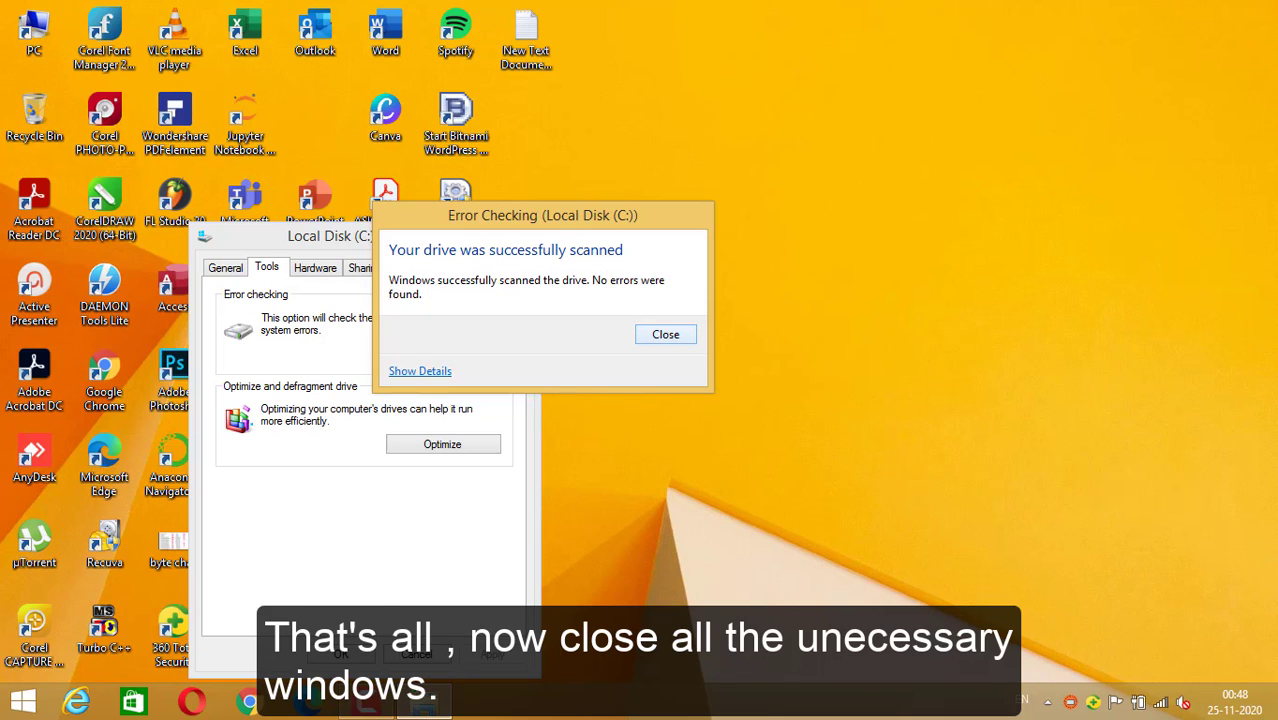
Dismiss the finished drive C: error-check report with Enter.
key(Return)
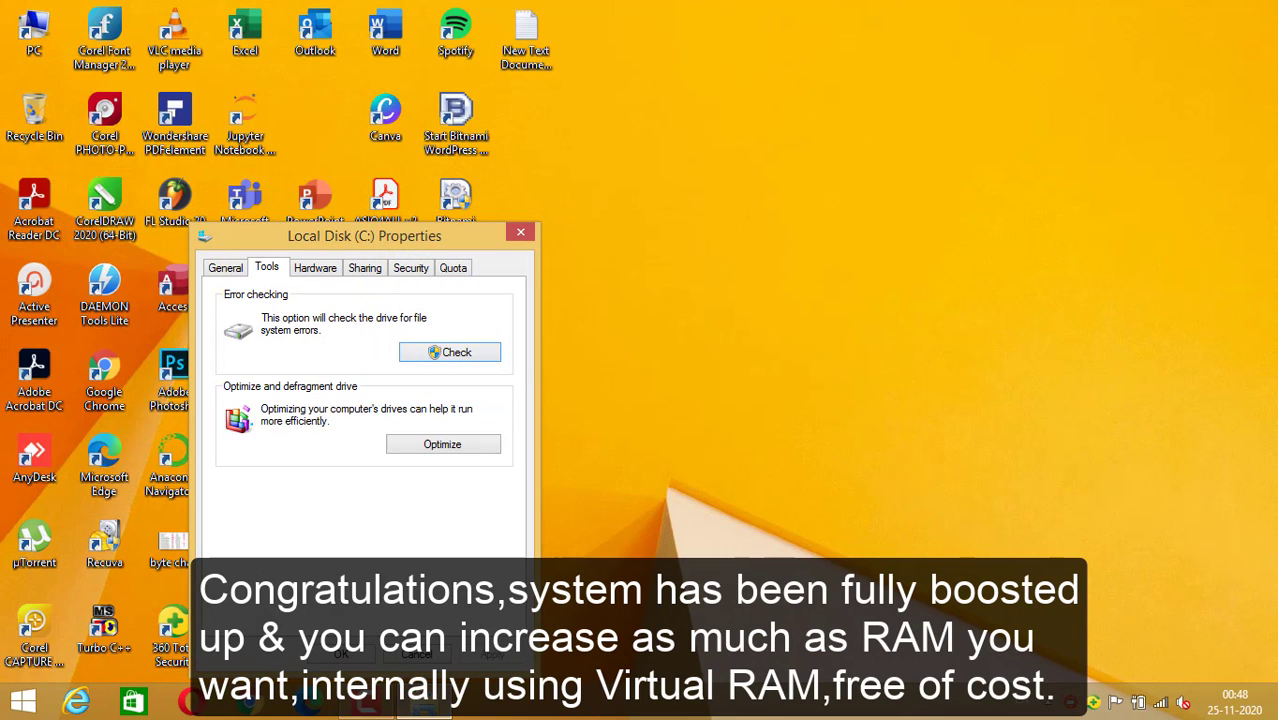